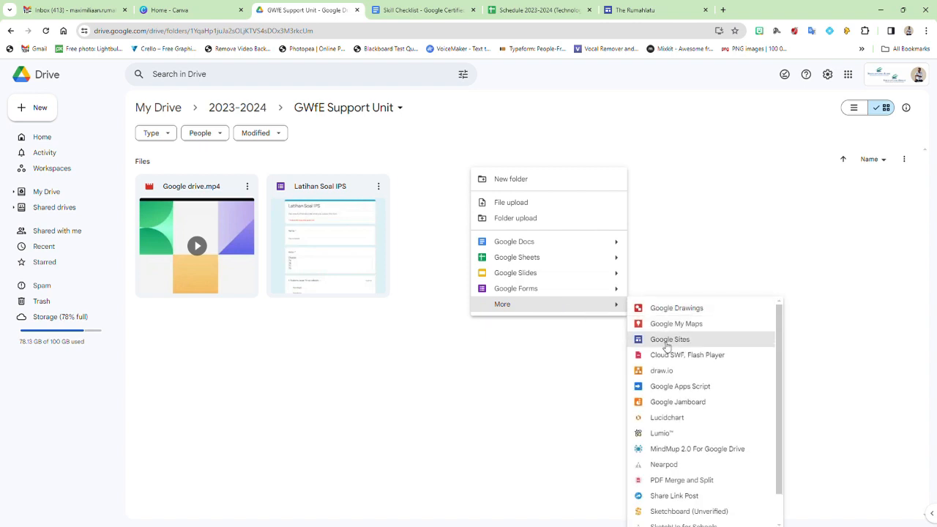
Step: Create a new Google Sites site inside the GWfE Support Unit Drive folder
click(665, 342)
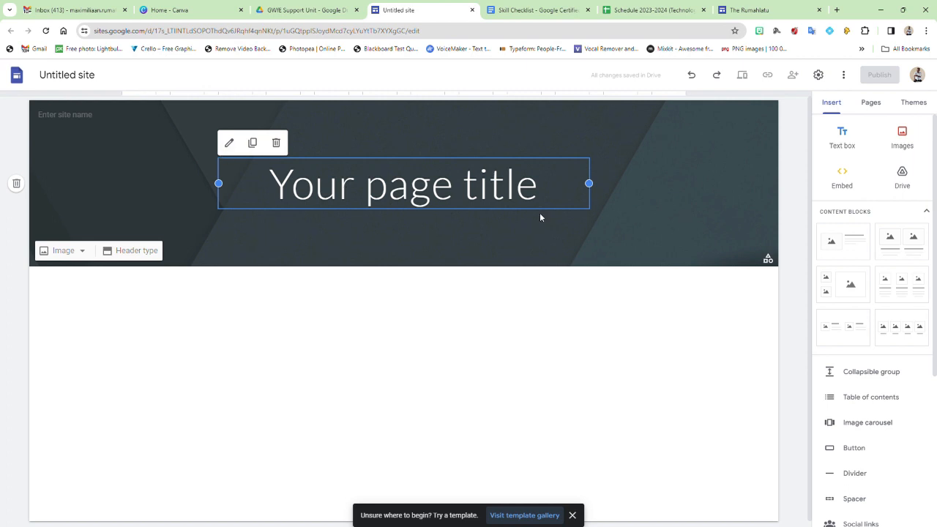
Step: Replace the 'Your page title' placeholder with 'Welcome to my Website'
click(501, 210)
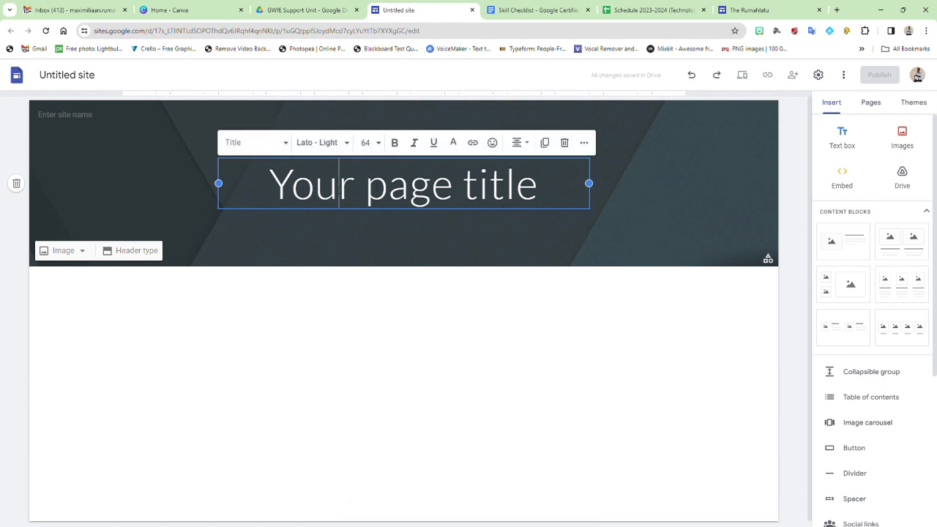
drag(268, 184, 542, 188)
text(W)
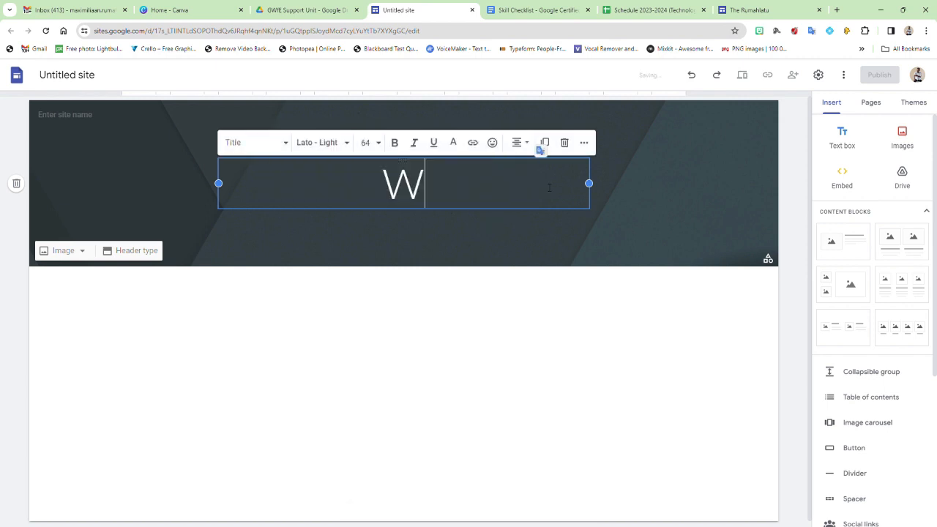
text(elcome )
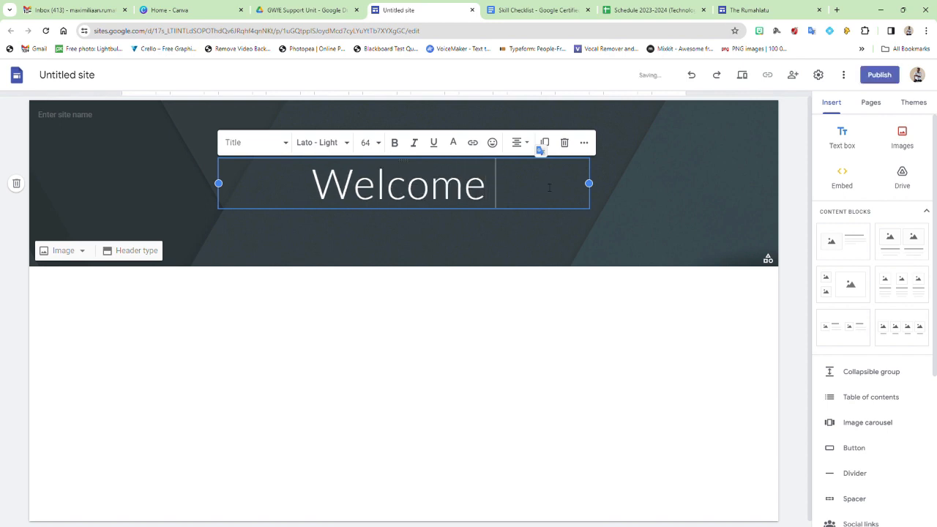
text(to my )
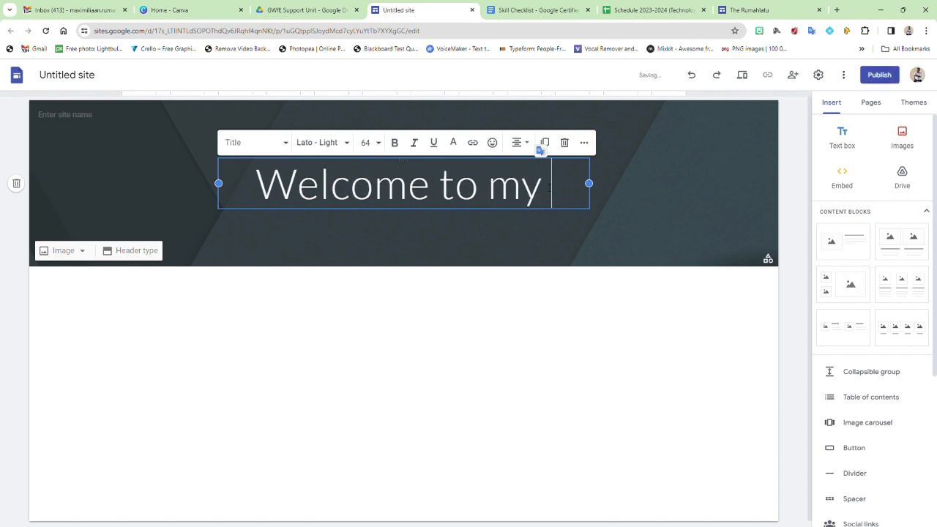
text(Websit)
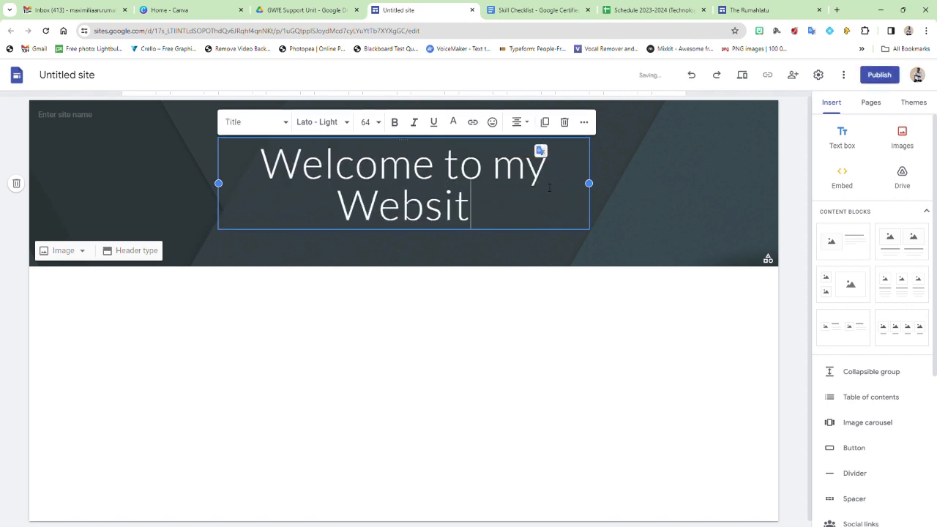
text(e)
click(92, 115)
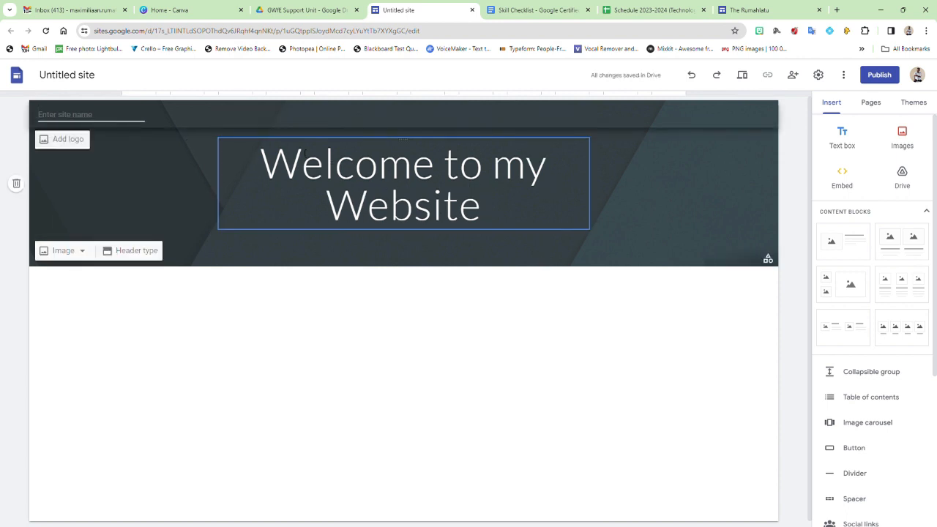
click(170, 181)
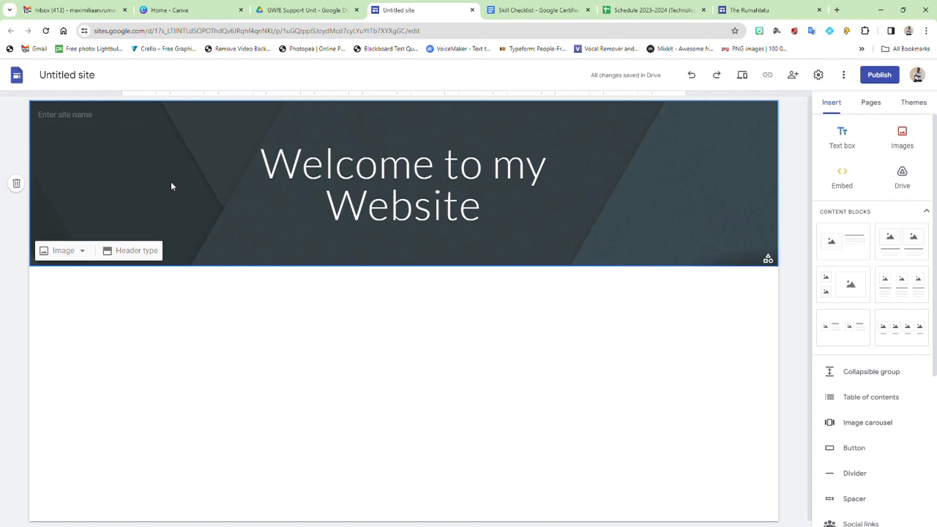
click(137, 251)
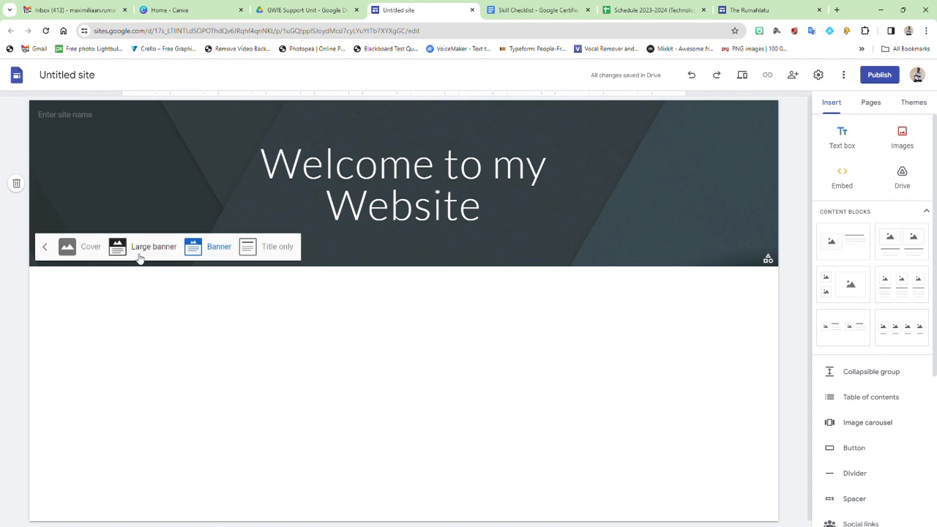
click(85, 249)
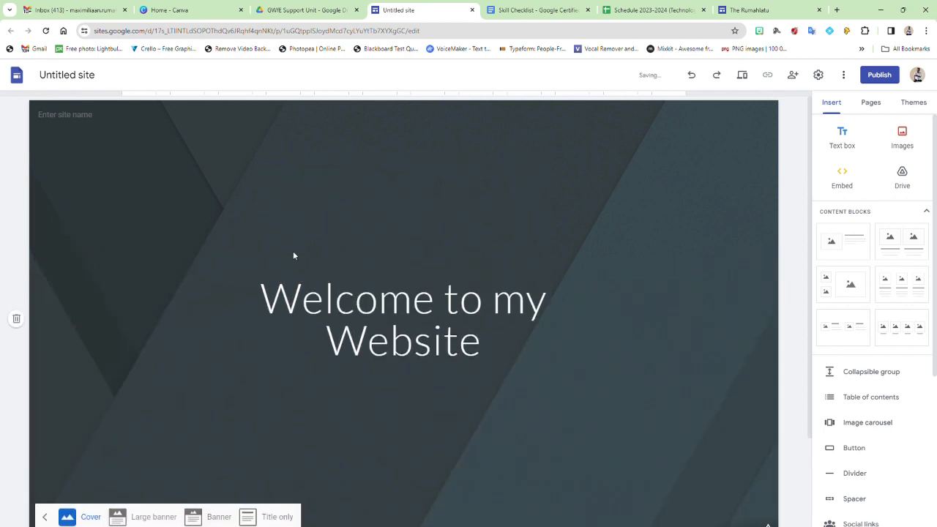
scroll(293, 252, down, 2)
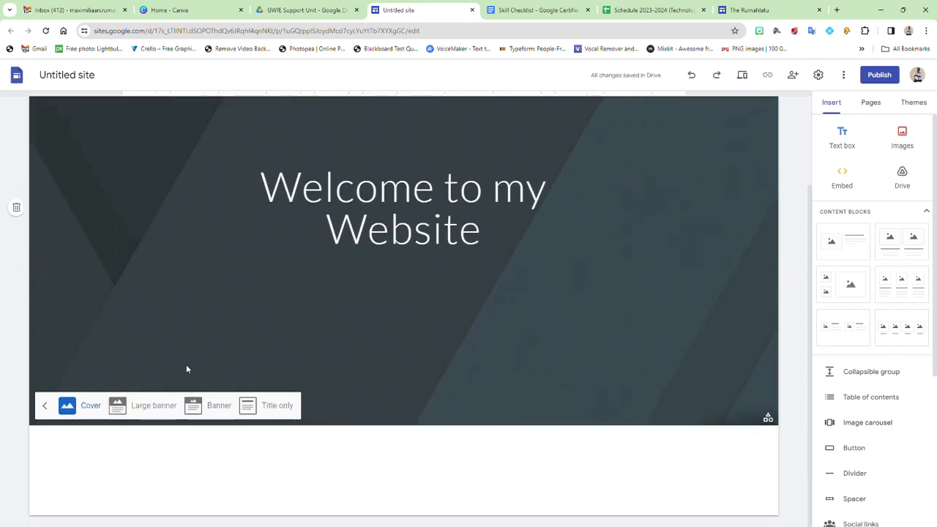
click(147, 405)
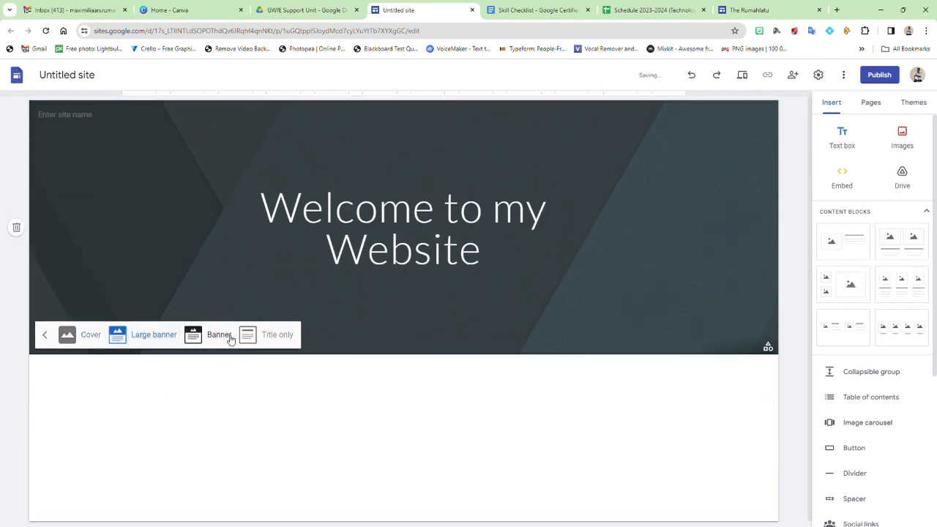
click(217, 335)
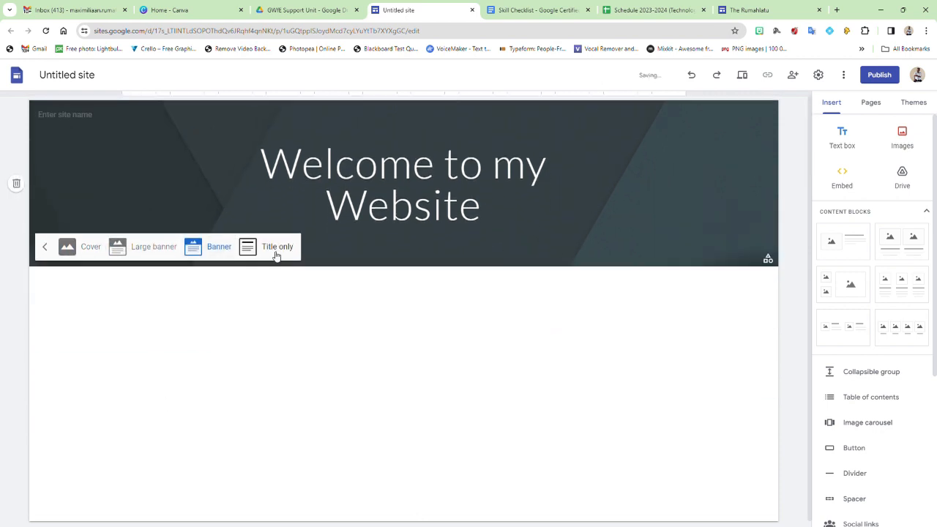
click(275, 254)
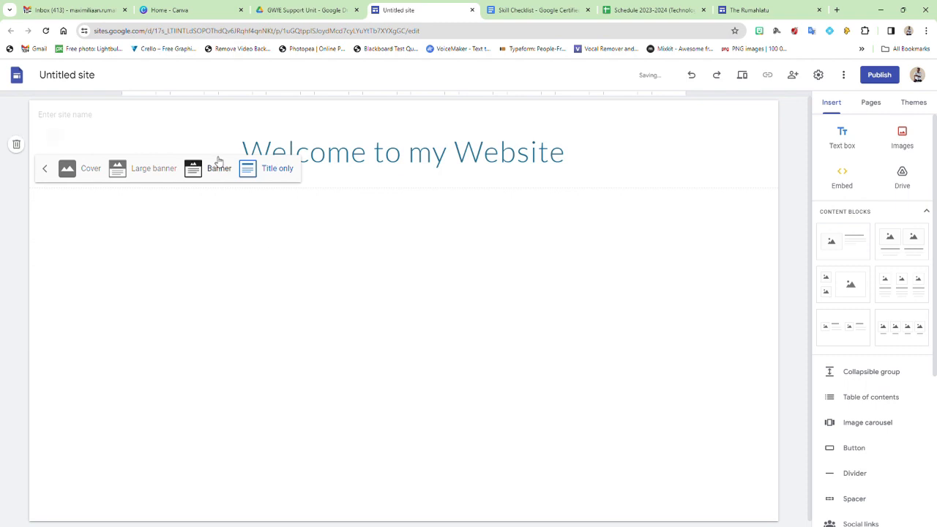
click(214, 174)
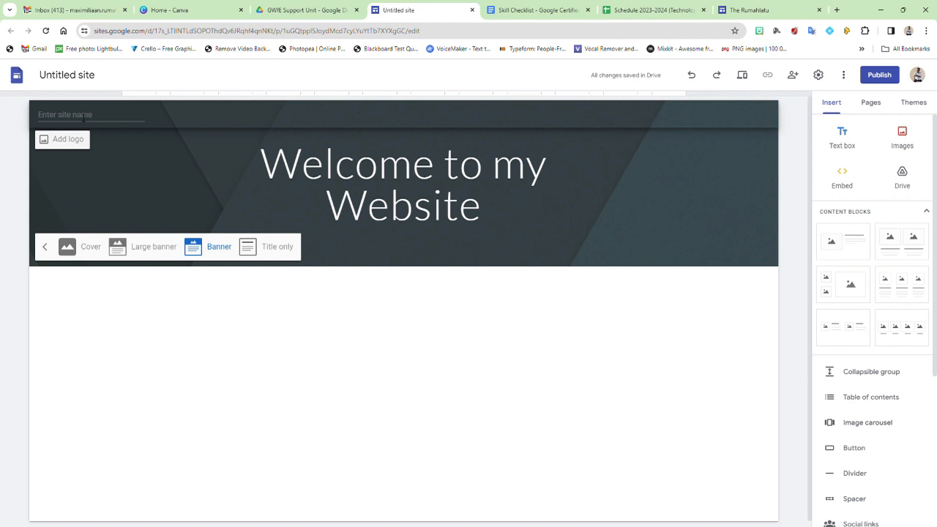
click(74, 115)
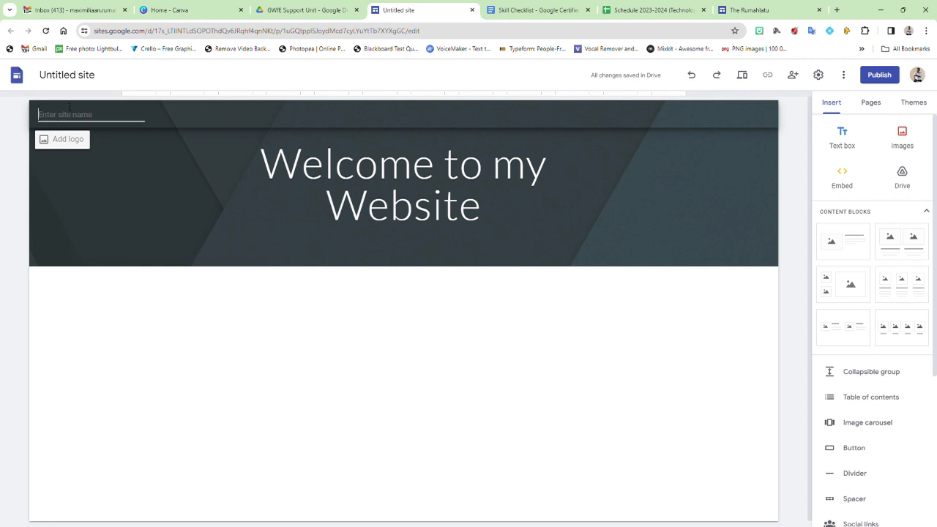
Step: Enter 'Max-website' as the site name and bring up the Brand images settings
text(Max-website)
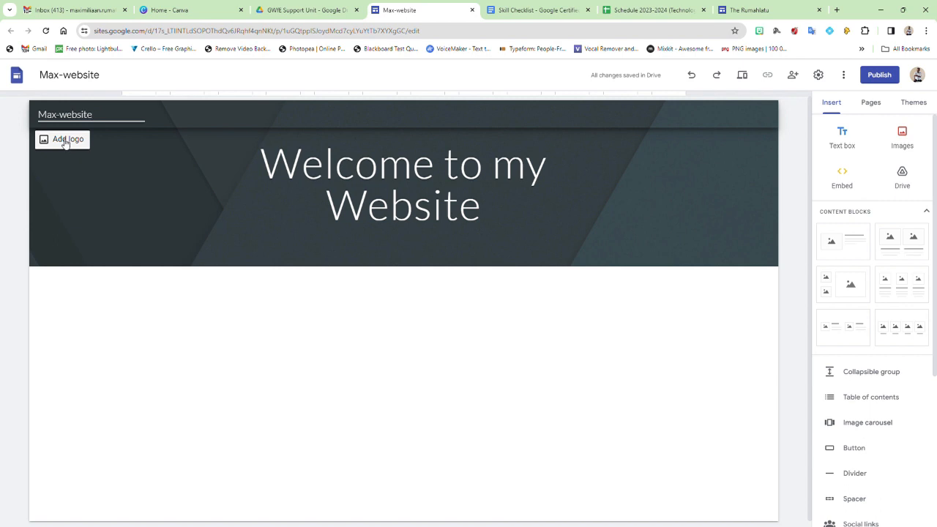
click(65, 140)
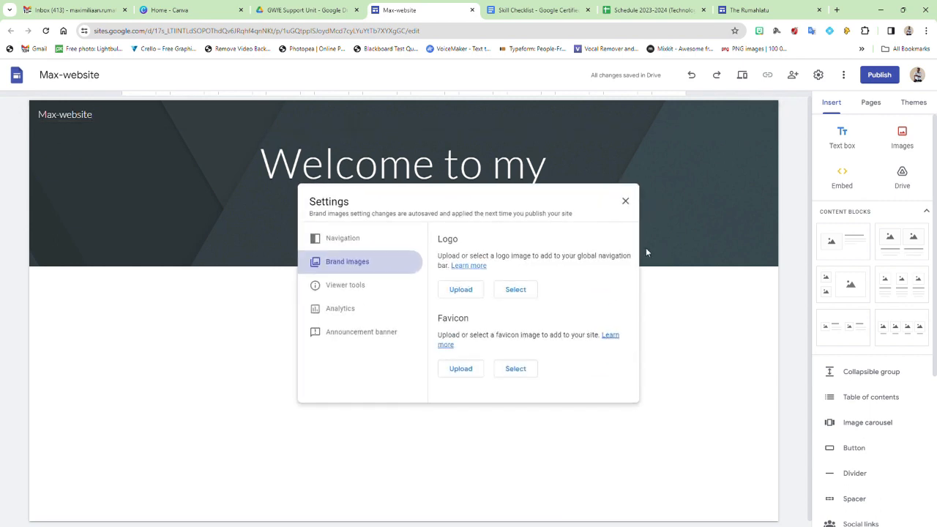
Step: Upload the Sekolah Citra Berkat school logo from the computer as the site logo
click(471, 295)
click(527, 293)
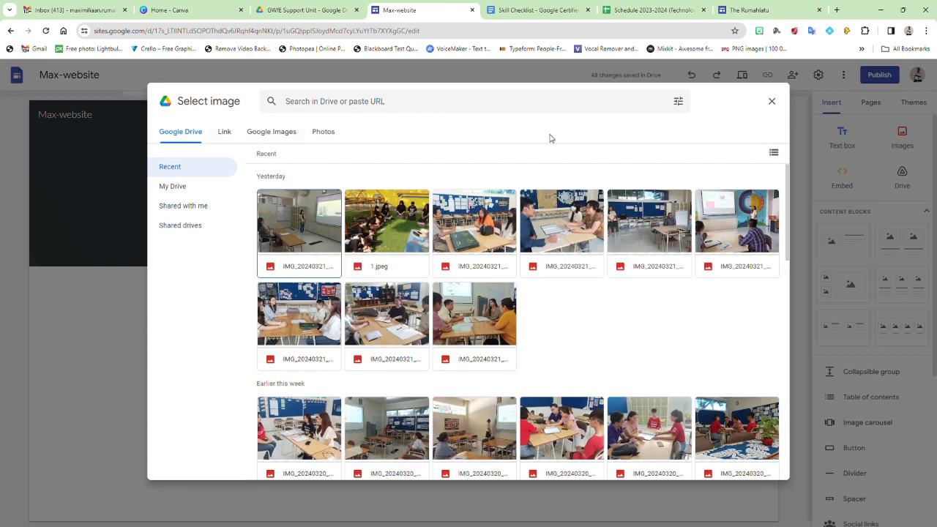
click(771, 101)
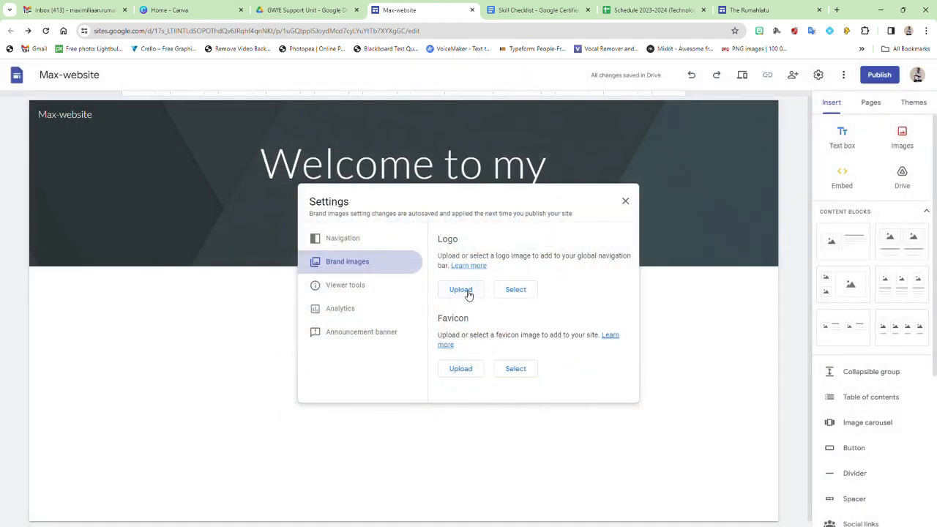
click(466, 291)
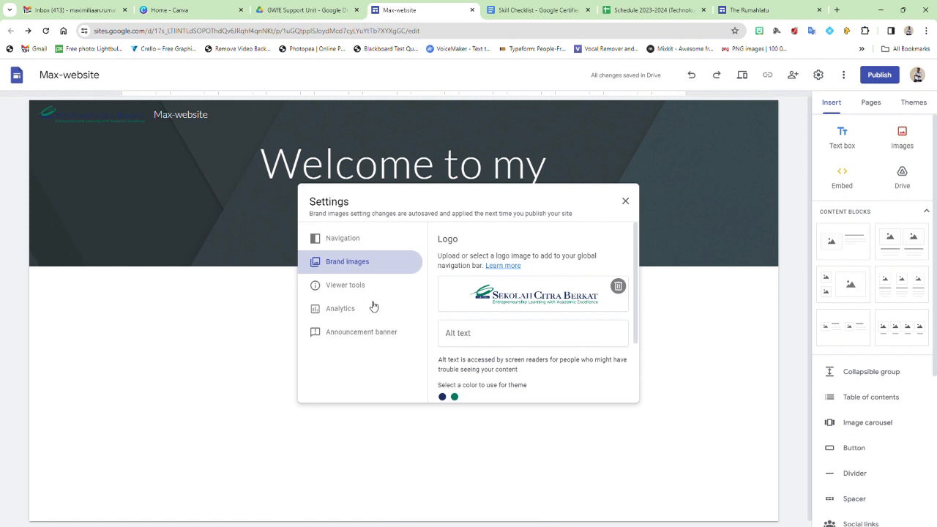
click(350, 243)
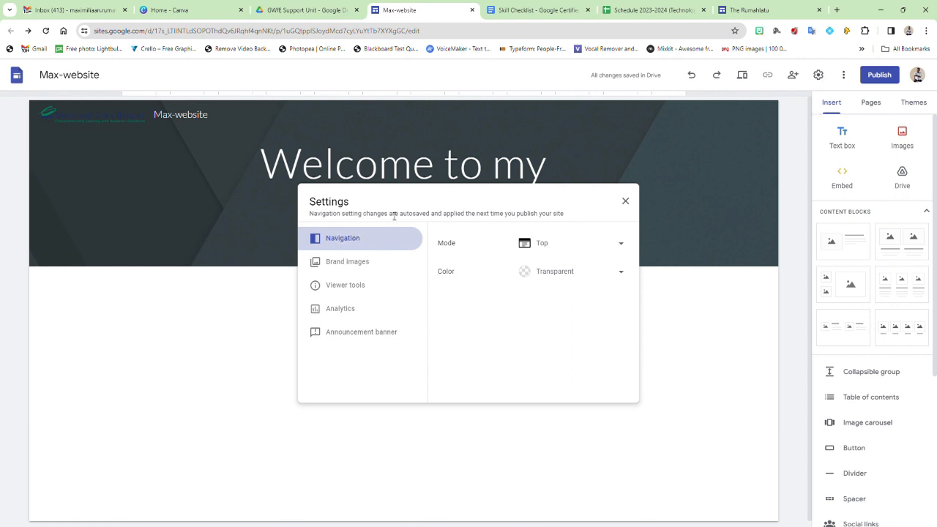
Step: Set the navigation bar colour to White and close Settings
click(613, 273)
click(553, 296)
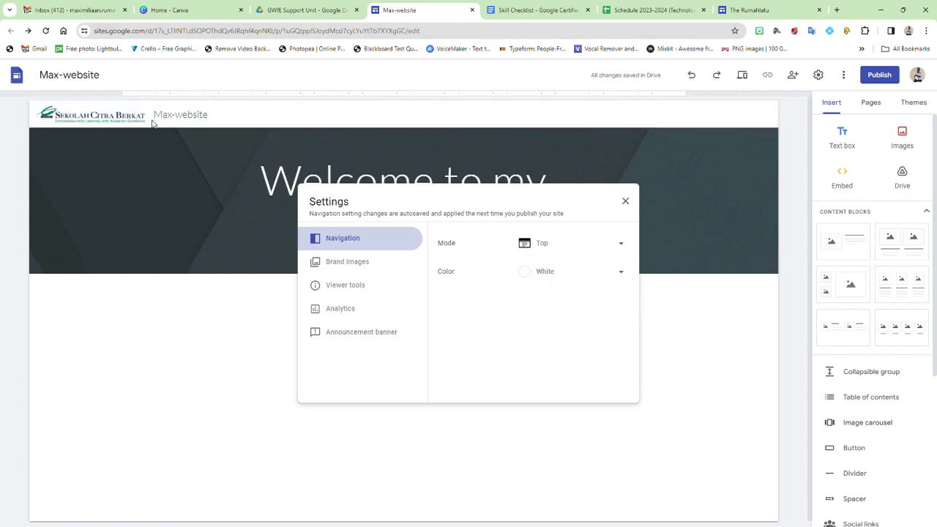
click(625, 201)
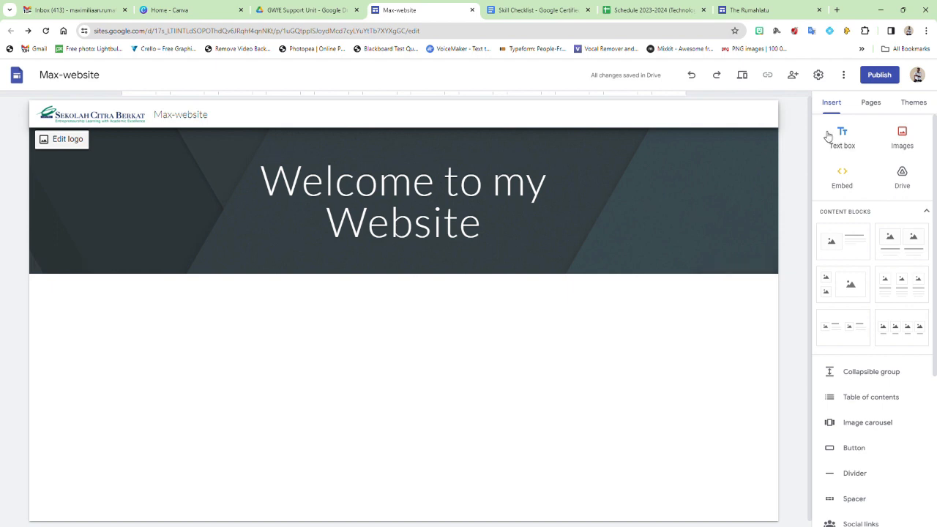
Step: Add a new page named 'Kelas 7' from the Pages panel
click(872, 103)
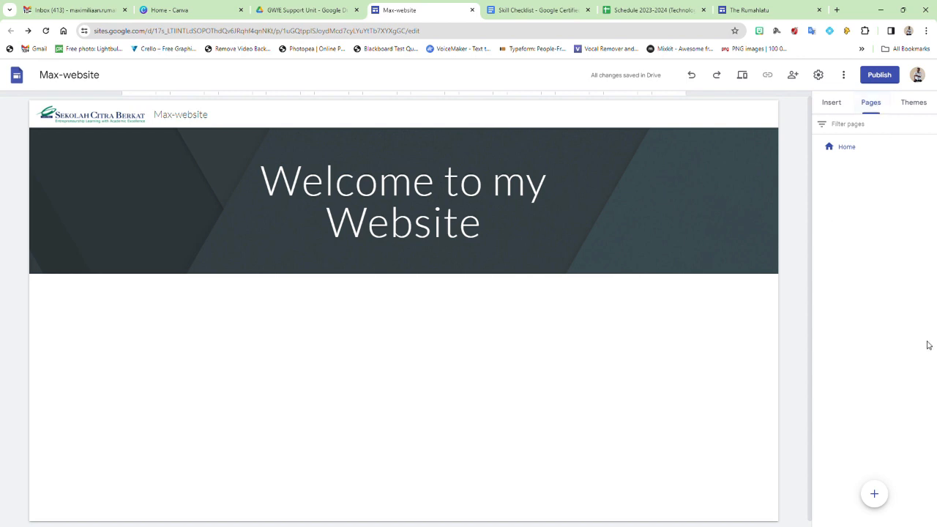
mouse_move(873, 498)
click(874, 494)
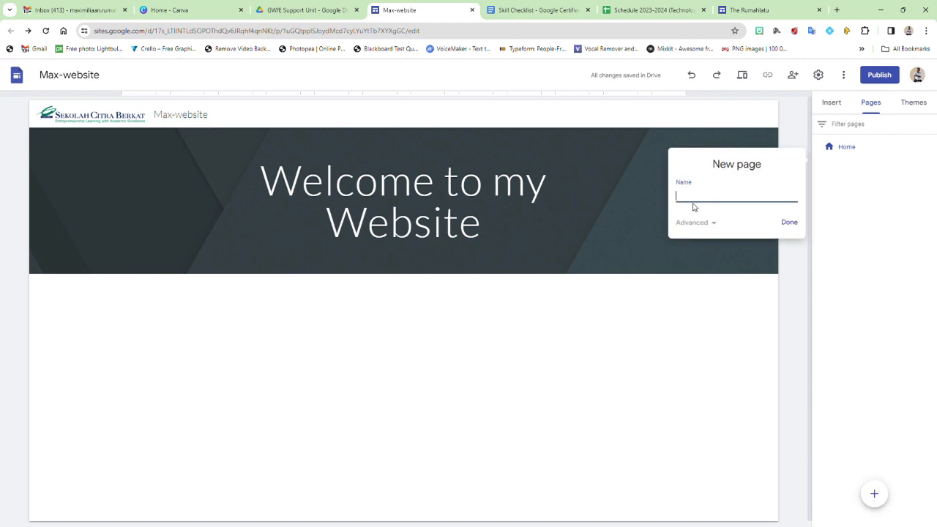
text(Kelas 7)
click(789, 222)
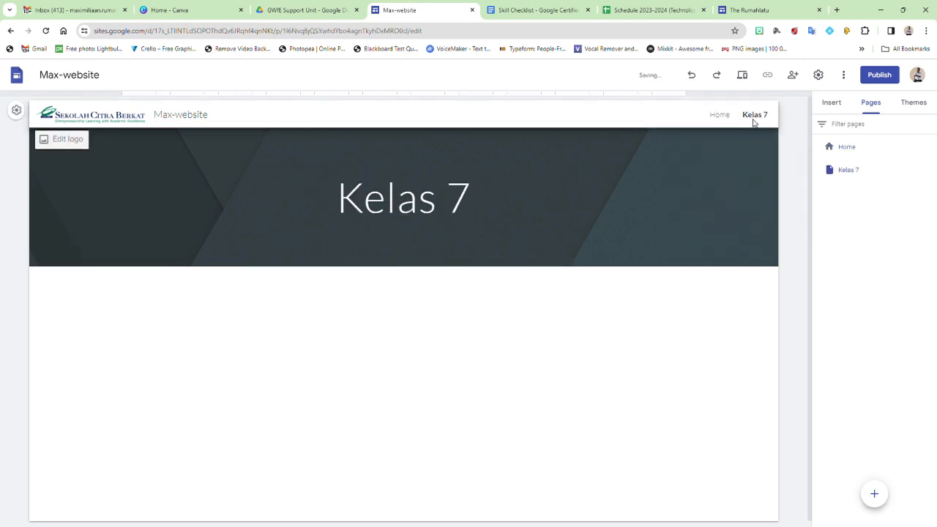
Step: Add another page named 'Kelas 8'
click(875, 496)
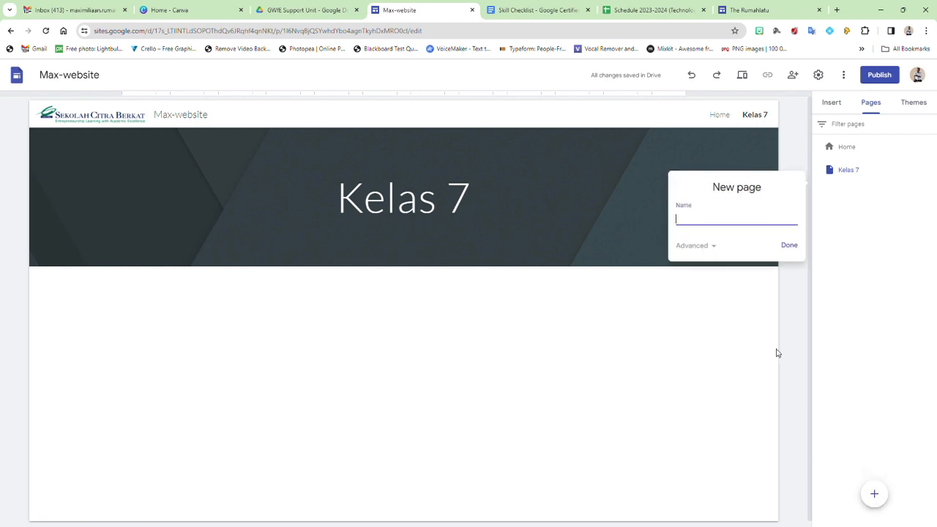
text(Kelas 8)
click(795, 247)
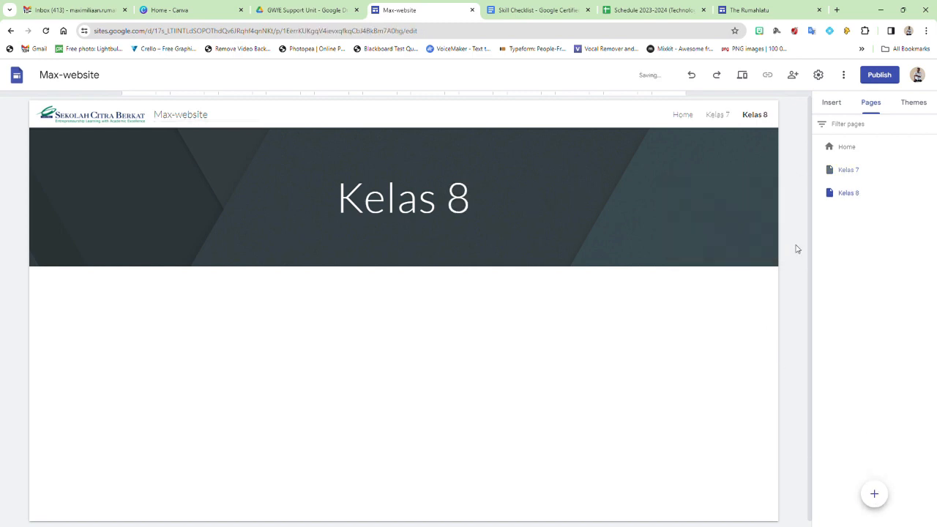
Step: Switch between the Kelas 7 and Kelas 8 pages, ending on Kelas 7
click(718, 115)
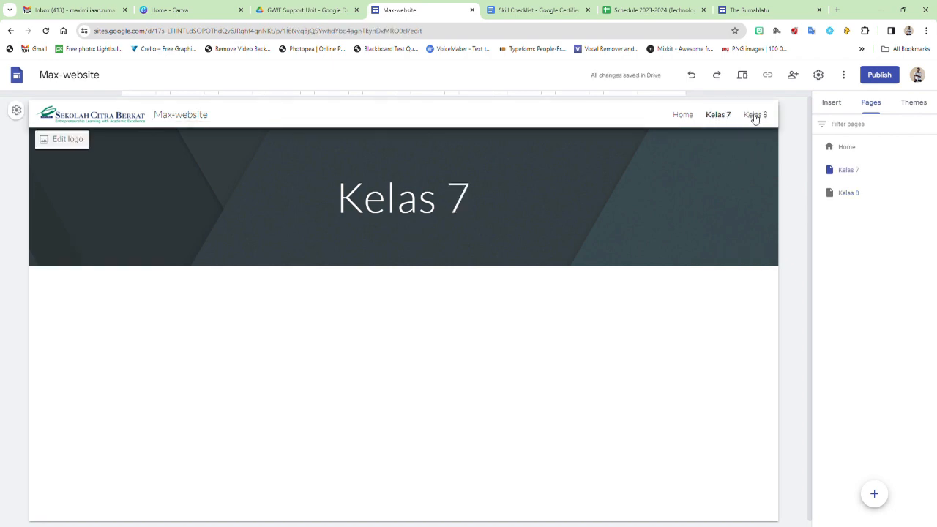
click(754, 117)
click(720, 117)
click(754, 117)
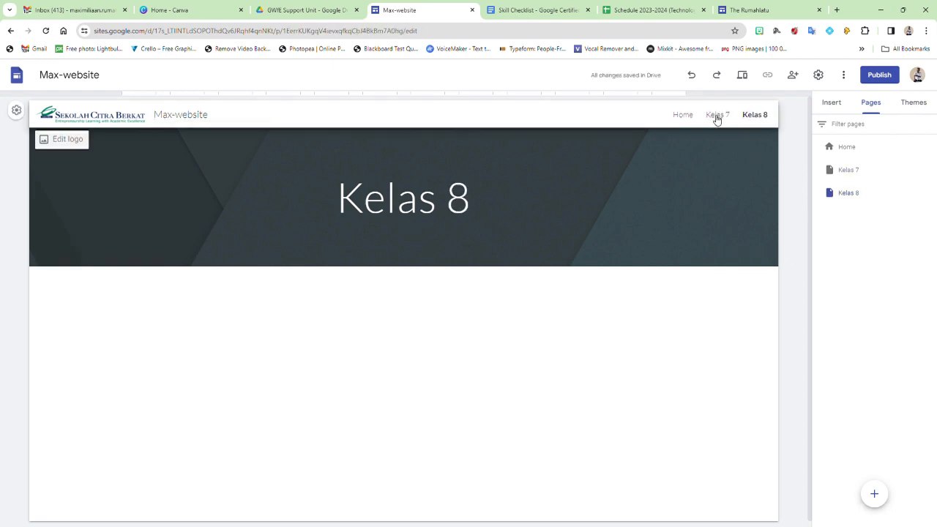
click(717, 117)
click(756, 116)
click(729, 117)
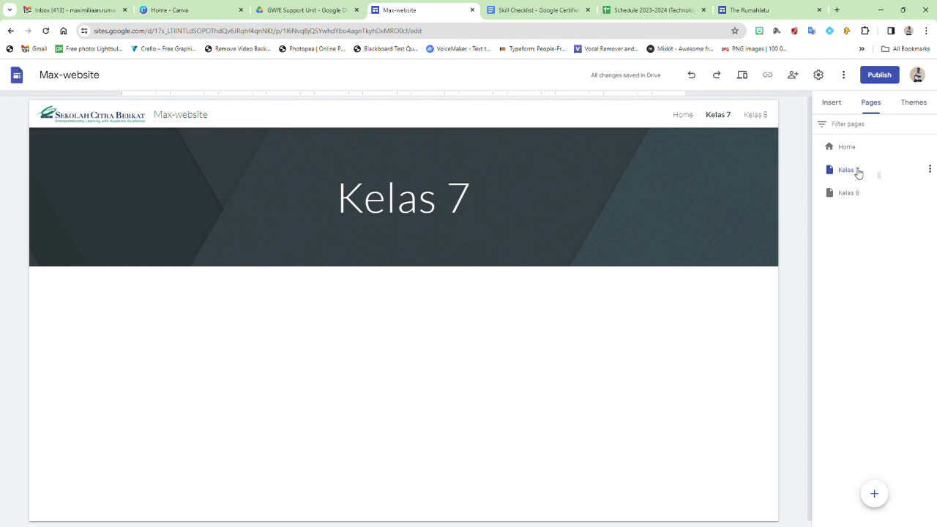
click(859, 173)
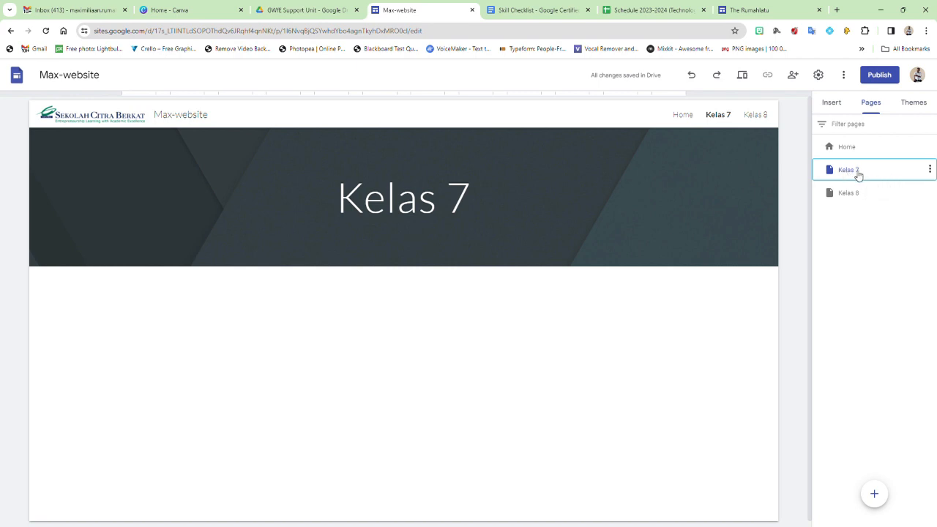
Step: Add a 'Semester 1' subpage under Kelas 7
click(930, 169)
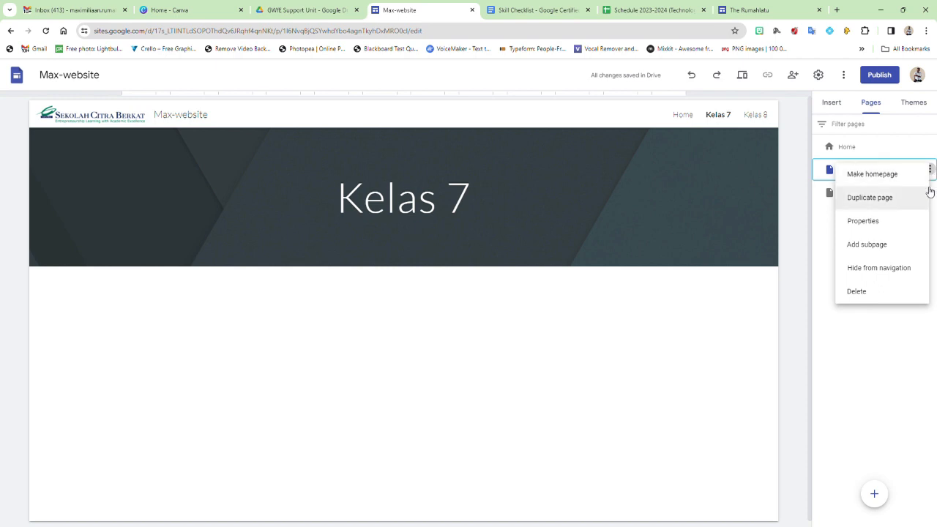
click(878, 245)
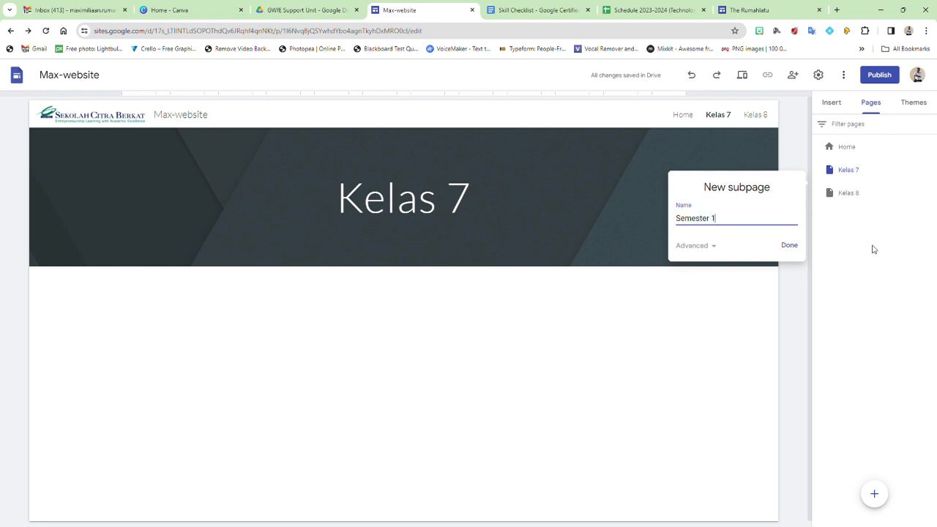
click(789, 245)
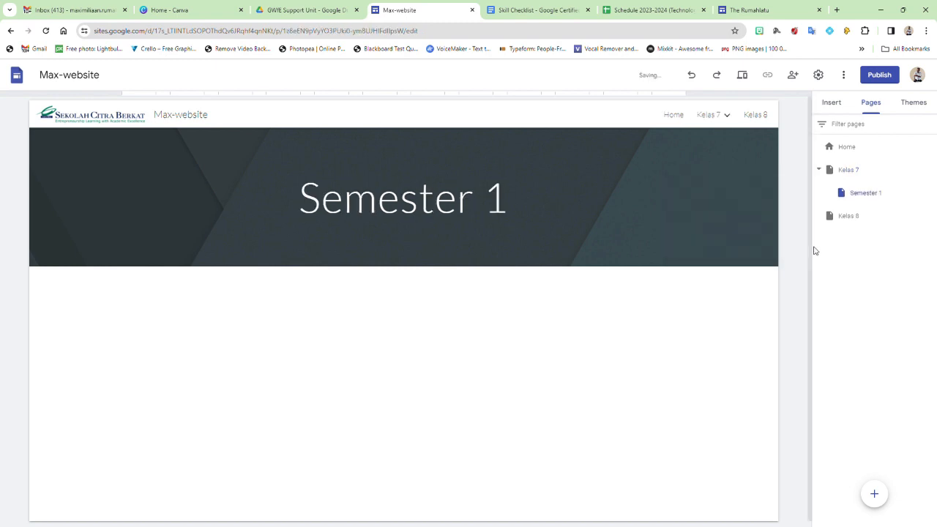
click(871, 171)
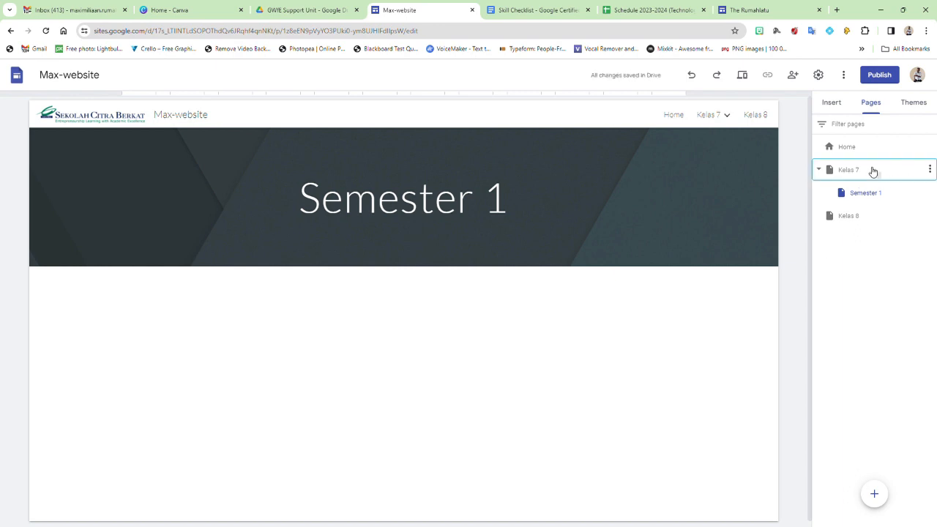
Step: Add a 'Semester 2' subpage under Kelas 7
click(929, 170)
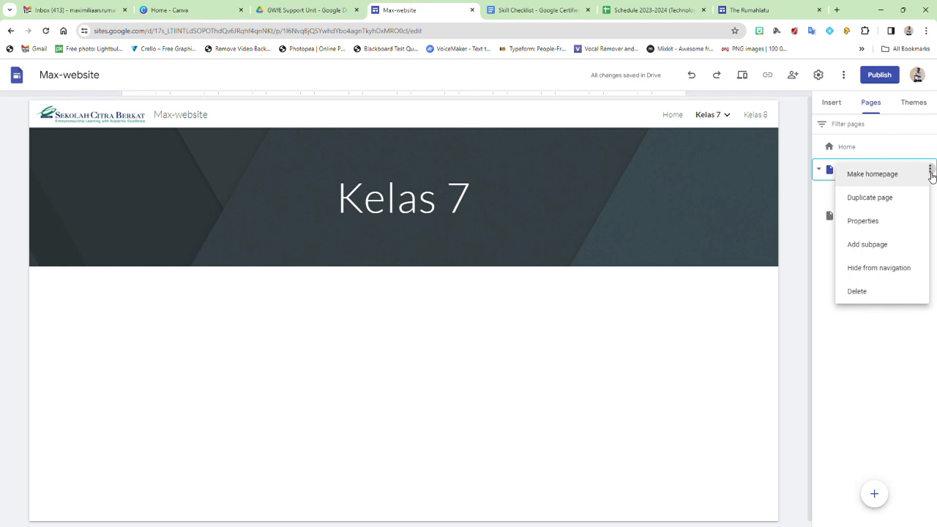
click(876, 248)
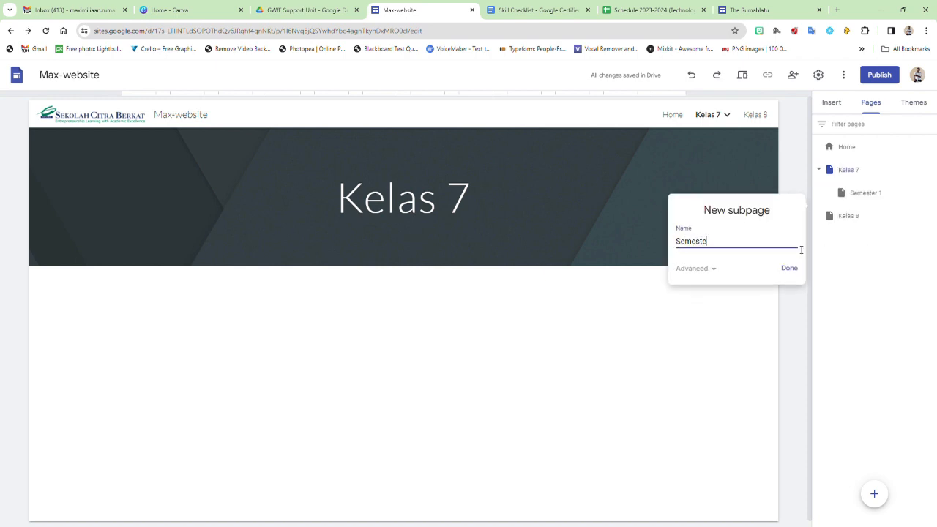
text(Semester 2)
click(790, 268)
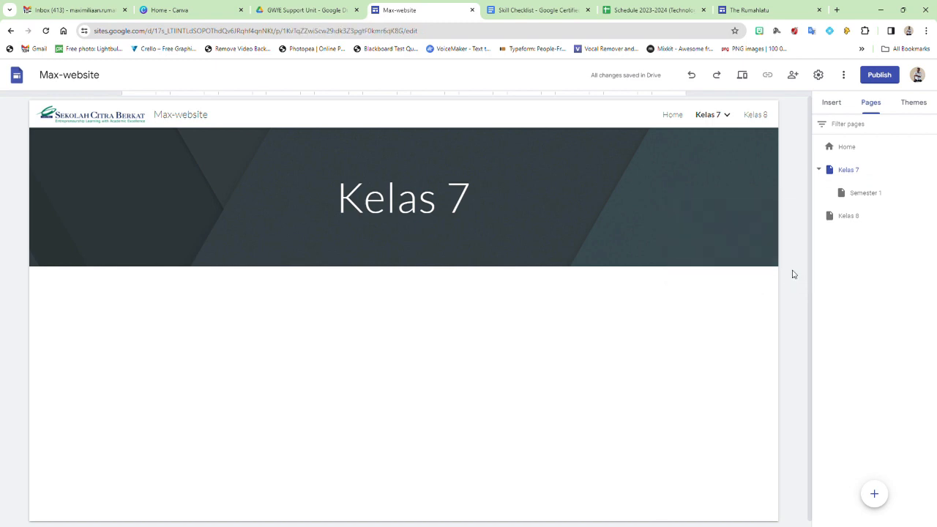
Step: Check the Semester 1 and Semester 2 subpages from the navigation dropdown, then return Home
mouse_move(732, 124)
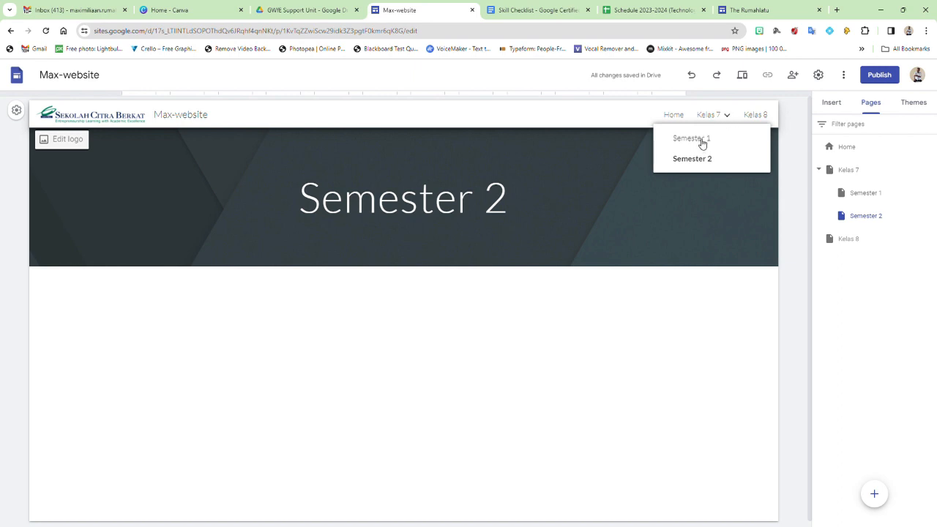
click(701, 139)
mouse_move(709, 118)
click(702, 158)
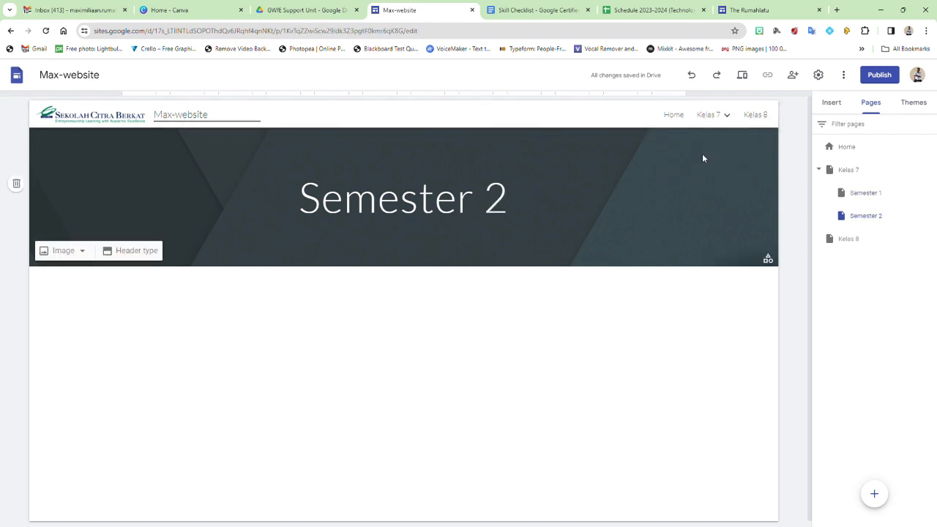
click(675, 117)
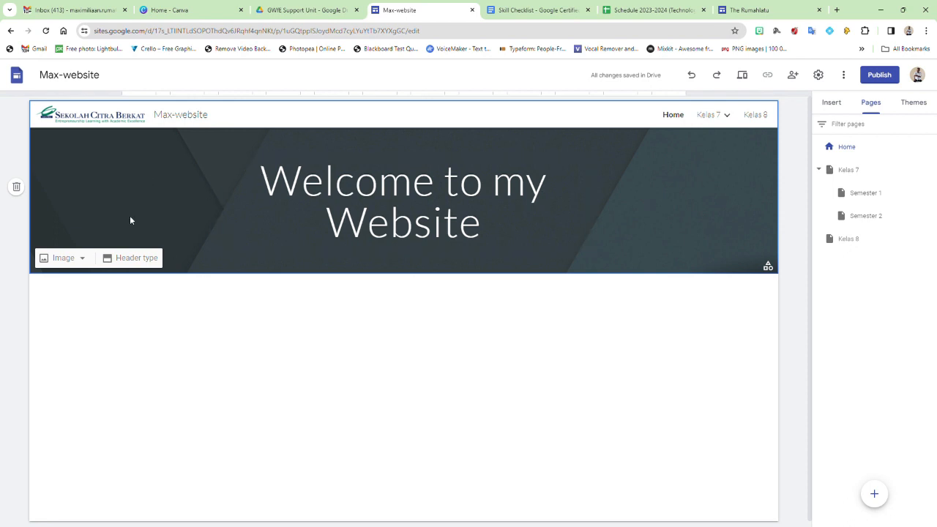
Step: Set the Home page banner background to the sticky-notes picture from the image gallery
click(64, 257)
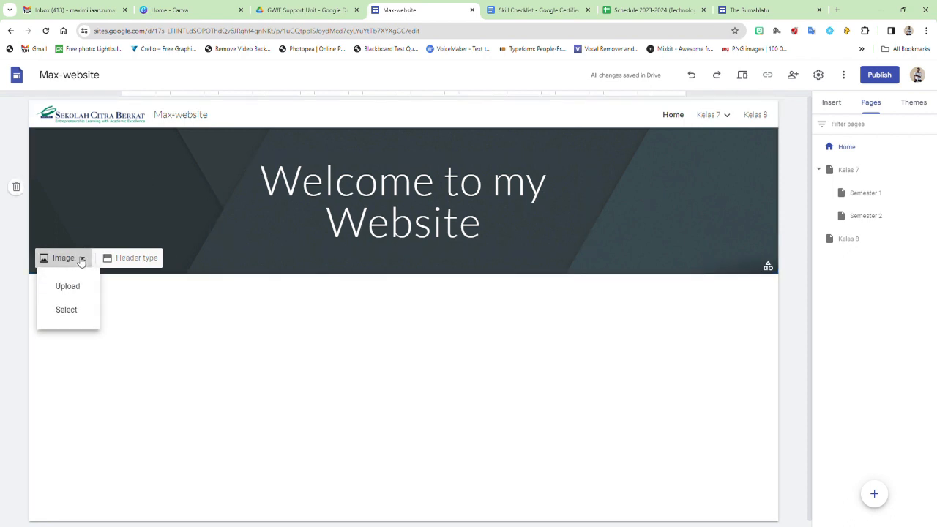
click(87, 217)
click(78, 261)
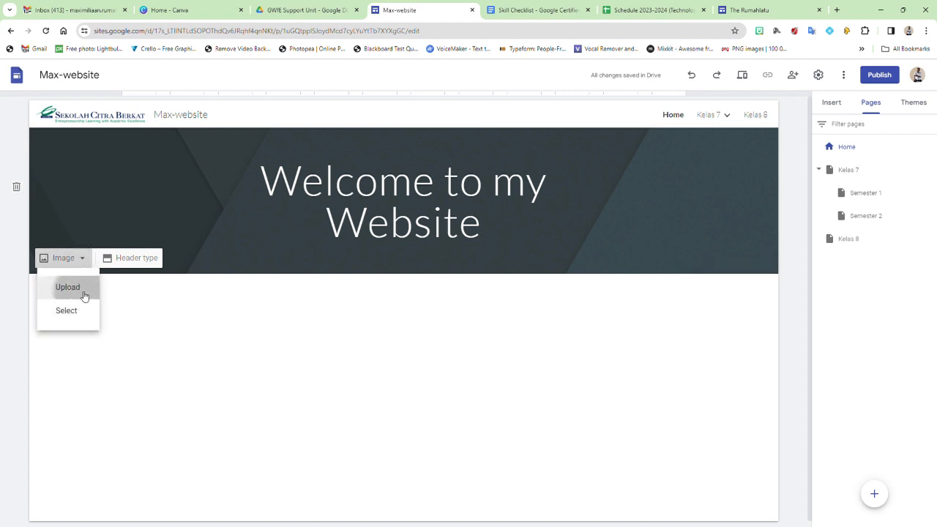
click(82, 295)
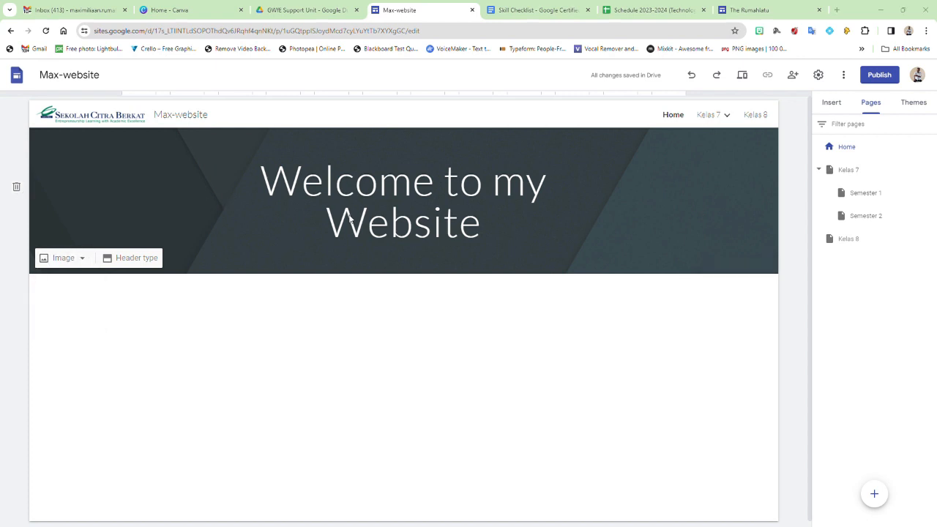
click(76, 258)
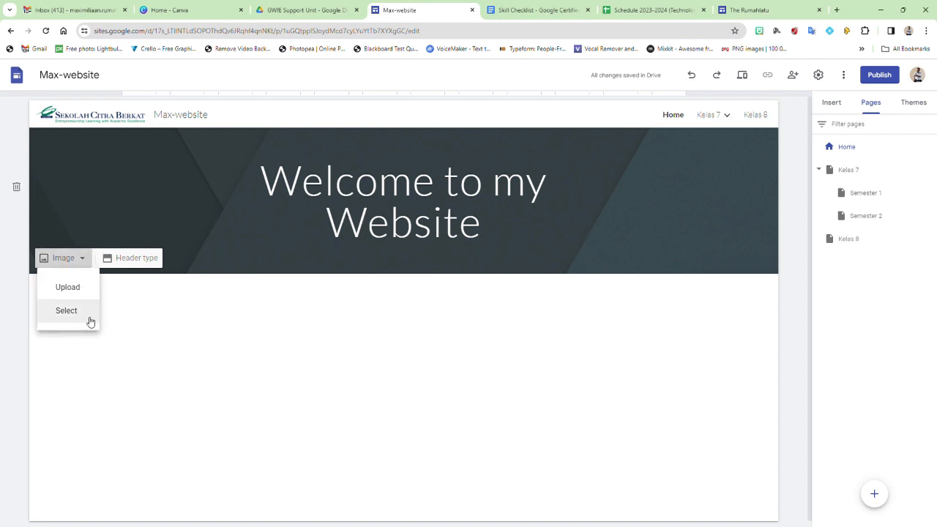
click(78, 315)
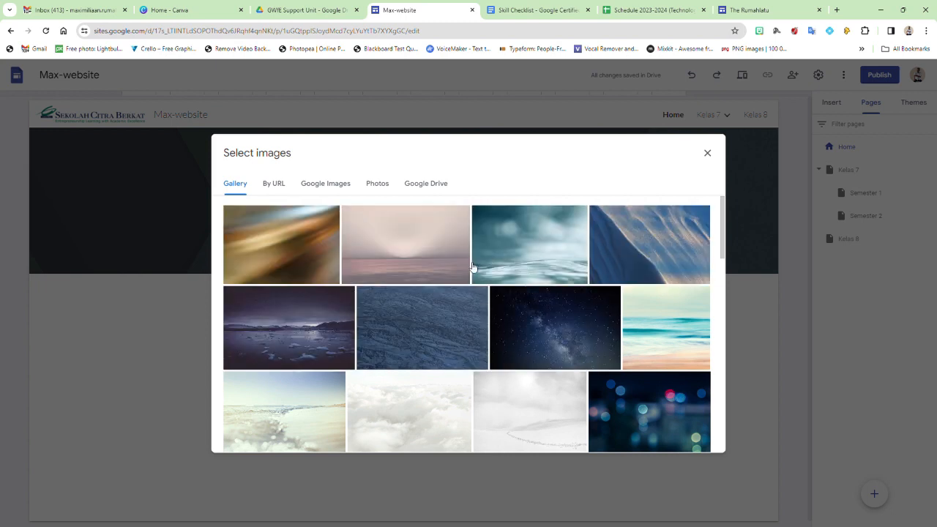
scroll(519, 278, down, 2)
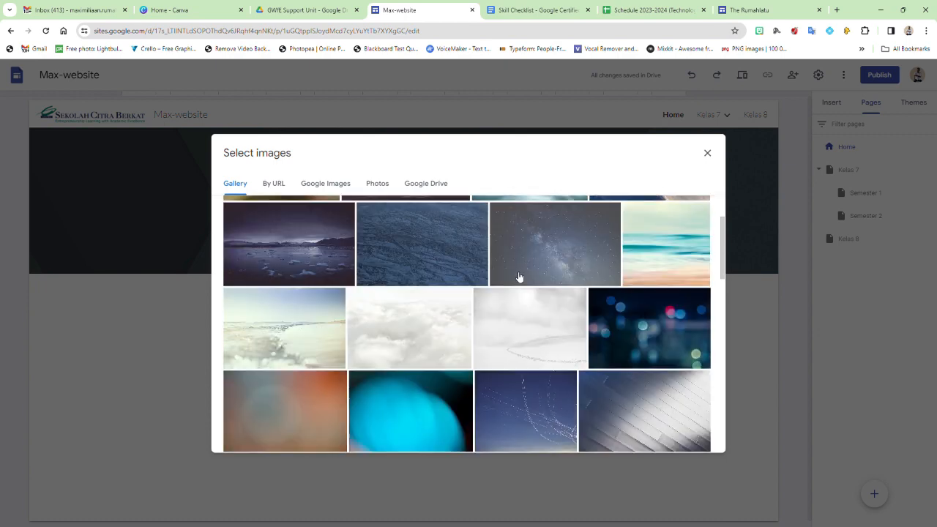
scroll(519, 280, down, 5)
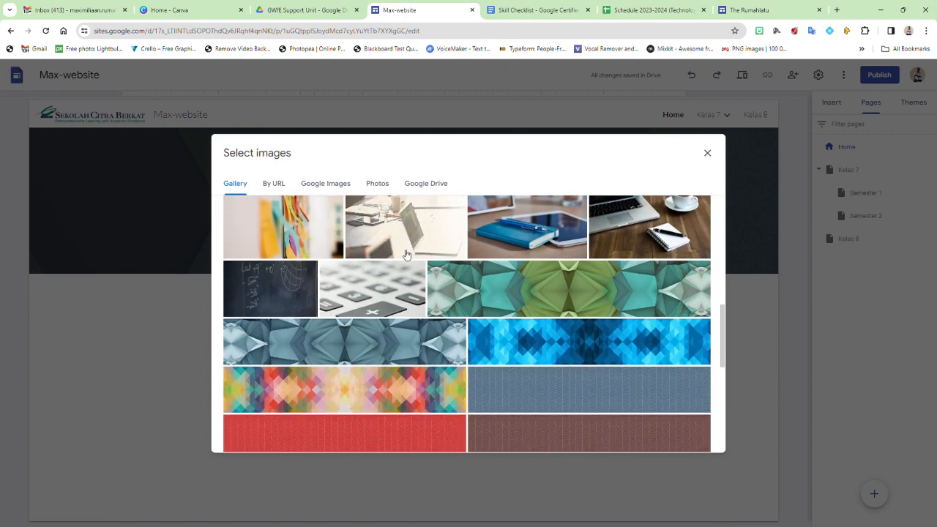
click(313, 231)
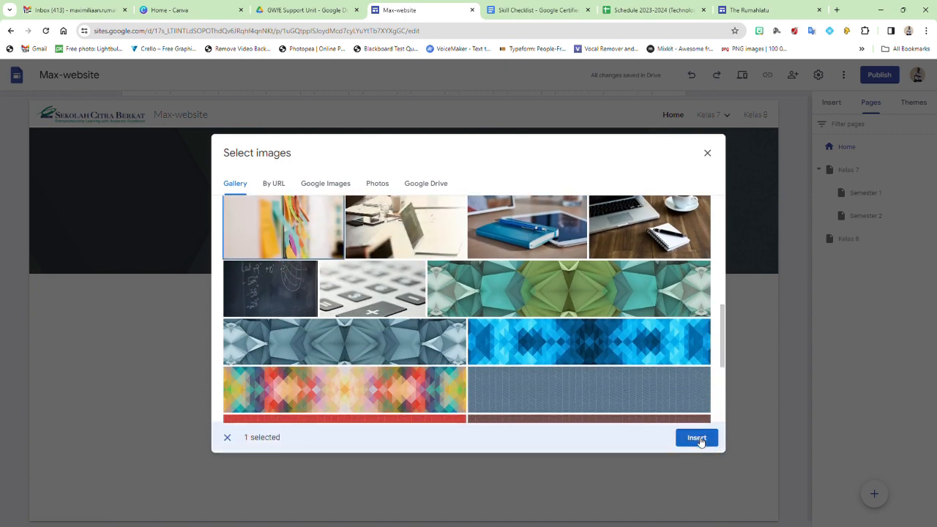
click(698, 440)
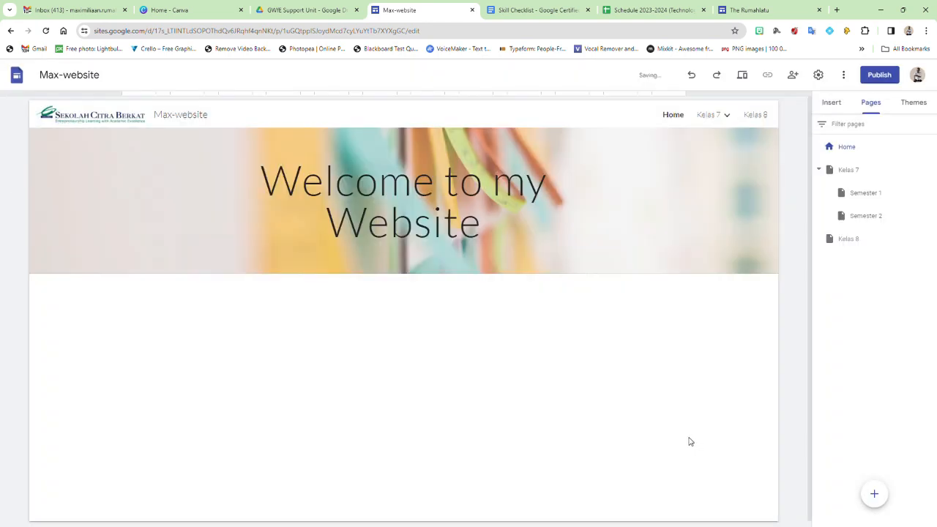
click(714, 117)
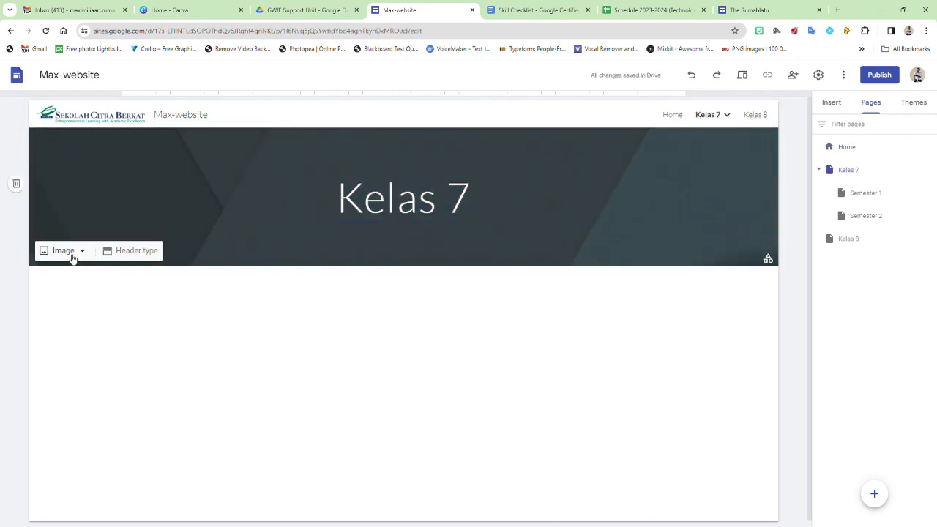
Step: Insert the multicolour diamond-pattern gallery picture as the Kelas 7 banner background
click(74, 253)
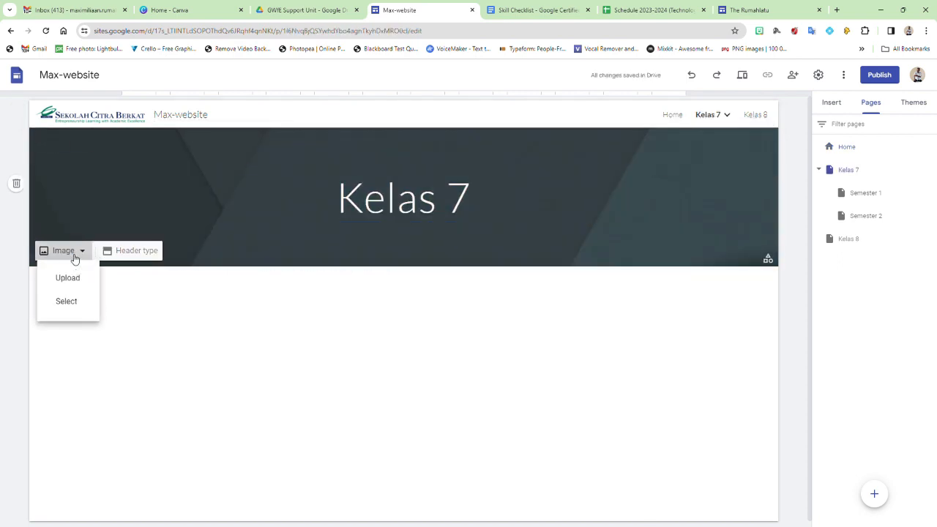
click(67, 303)
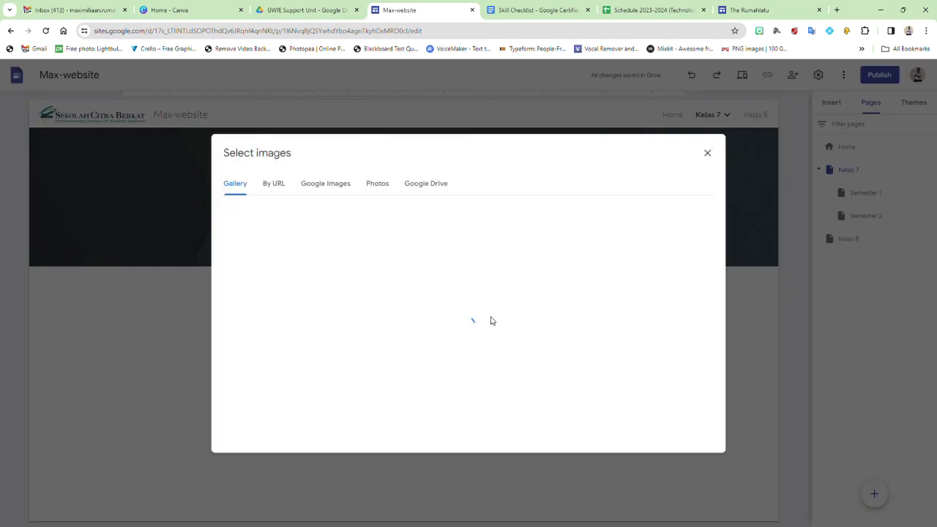
scroll(466, 350, down, 3)
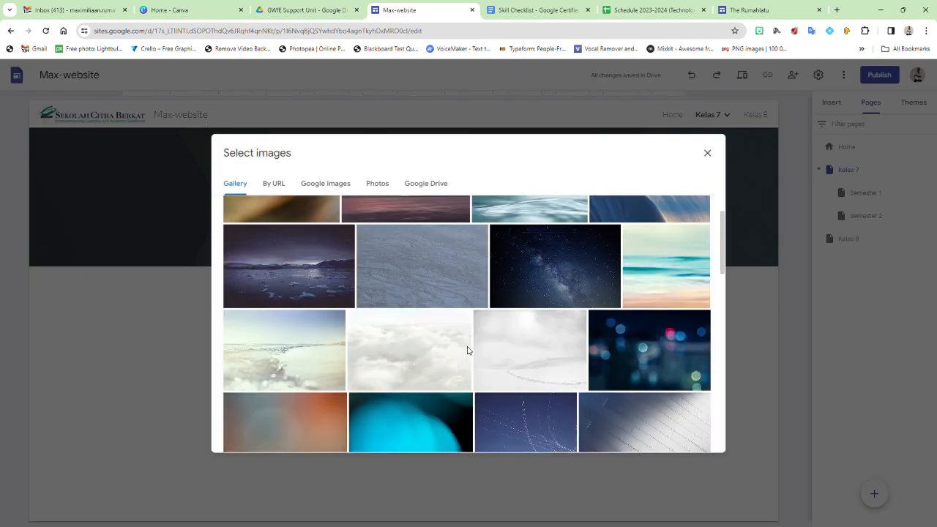
scroll(537, 356, down, 2)
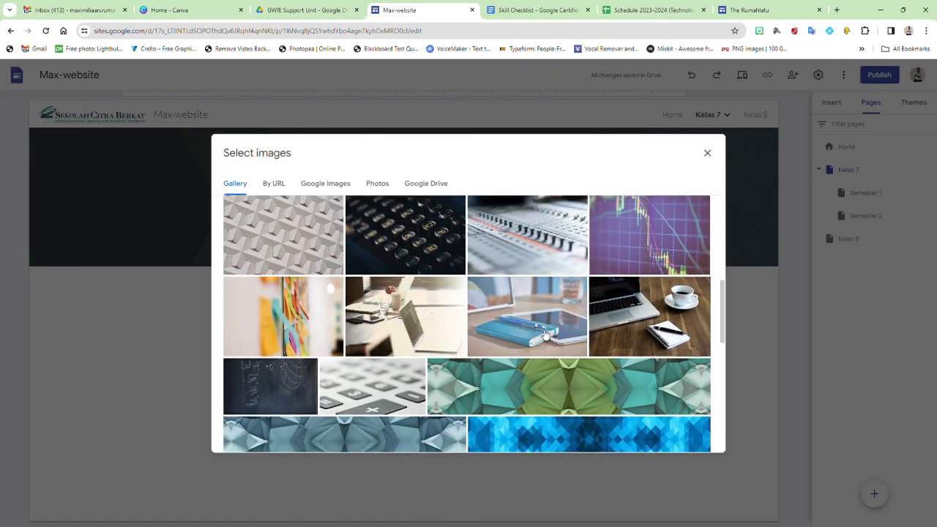
scroll(561, 331, down, 5)
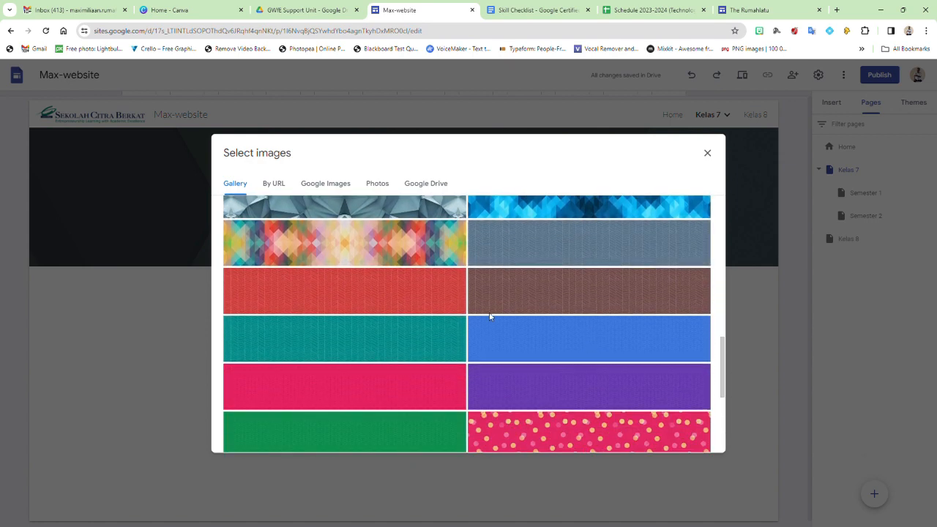
click(433, 259)
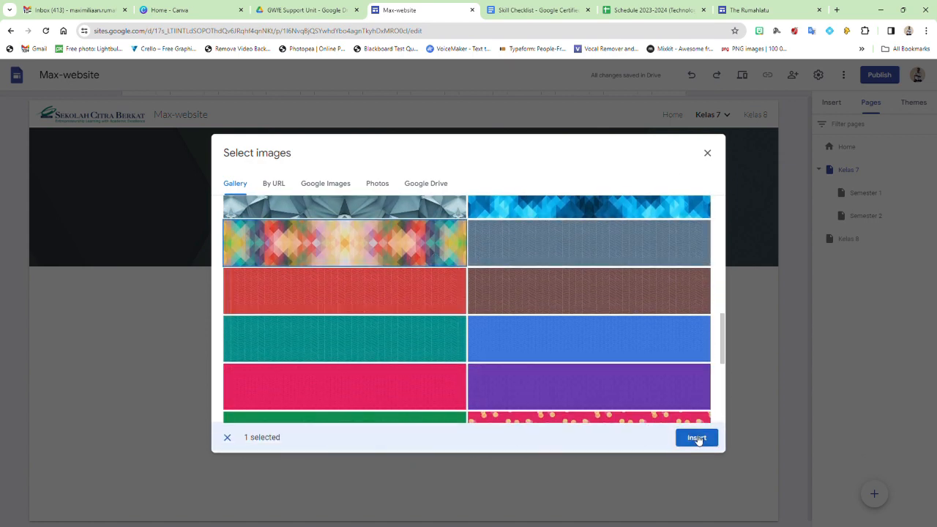
click(691, 439)
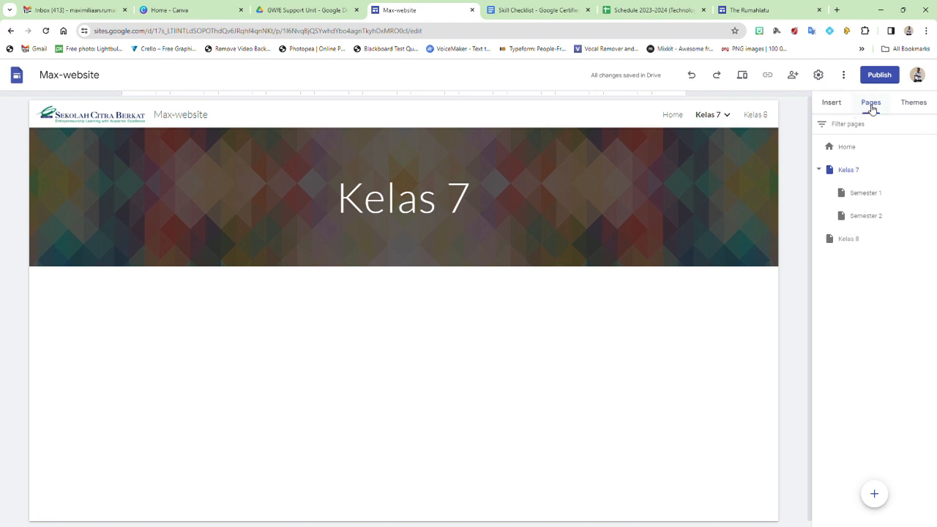
Step: On the Home page, add an image-and-text block below the header
click(835, 103)
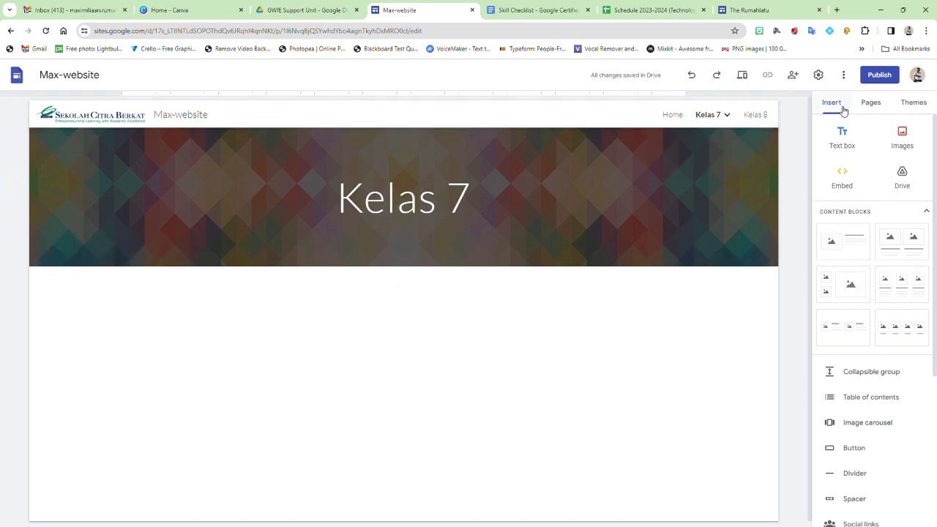
click(673, 115)
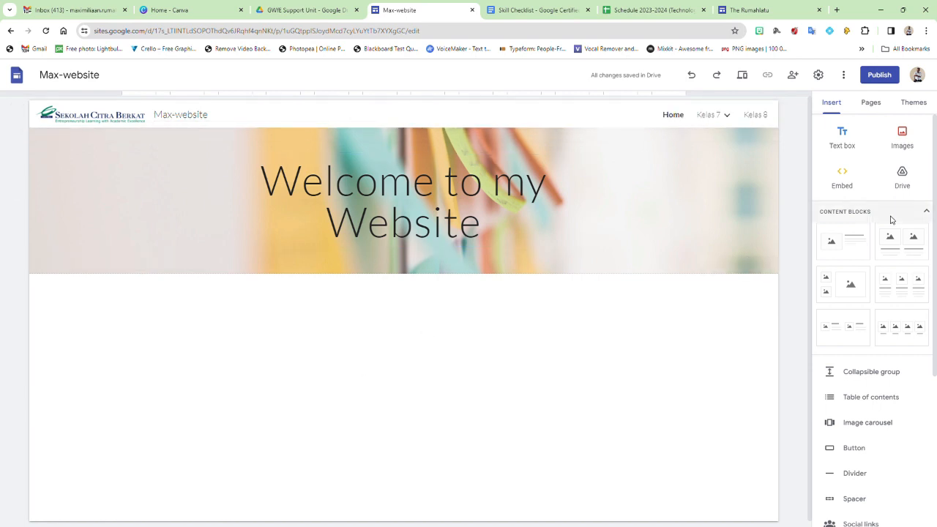
scroll(892, 233, down, 1)
scroll(874, 229, up, 1)
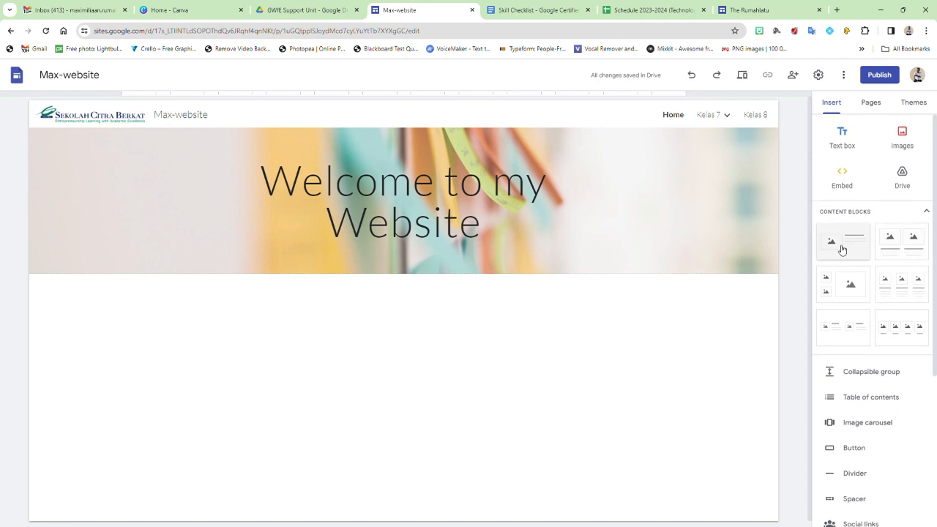
click(842, 249)
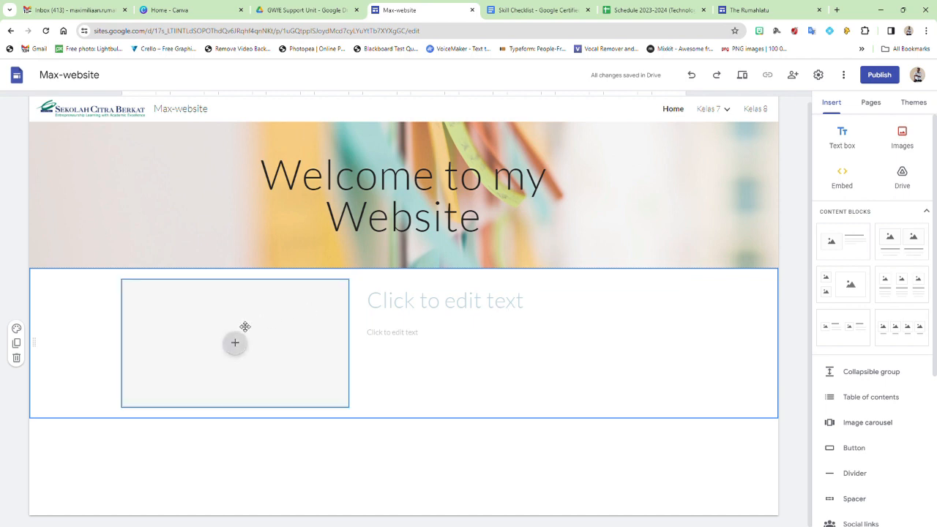
click(437, 306)
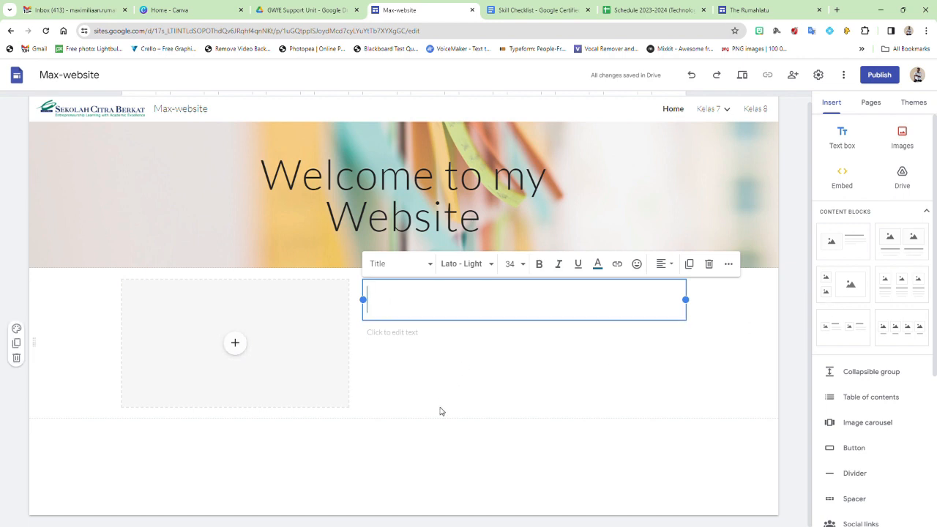
click(487, 424)
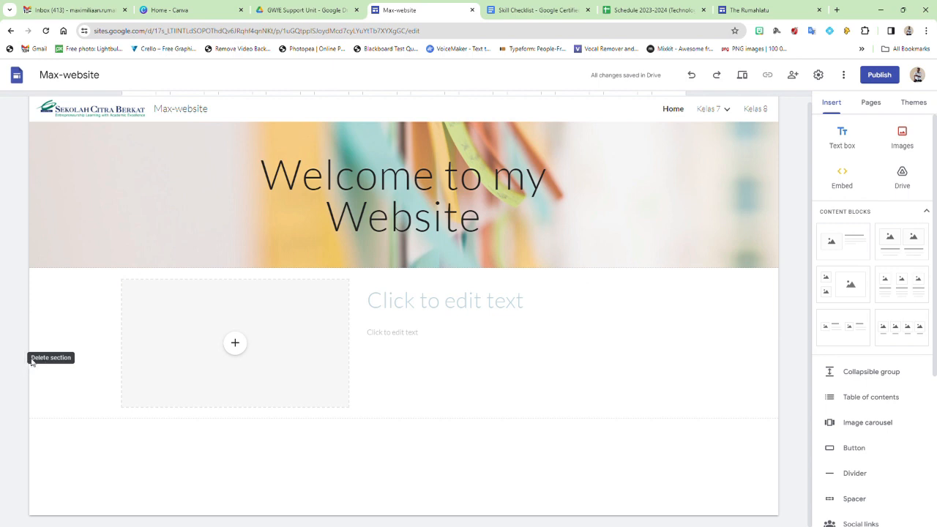
Step: Try a two-column layout instead, remove it, and restore the image-and-text block
click(16, 358)
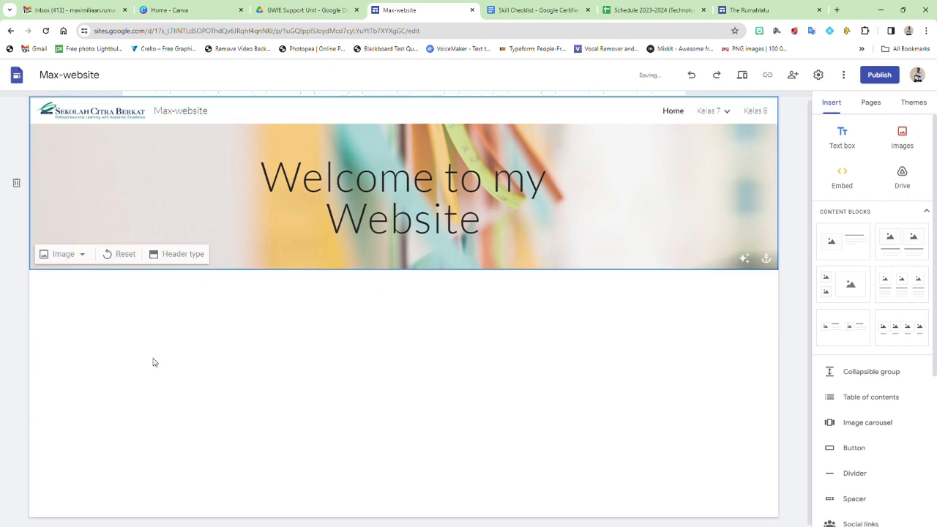
click(901, 240)
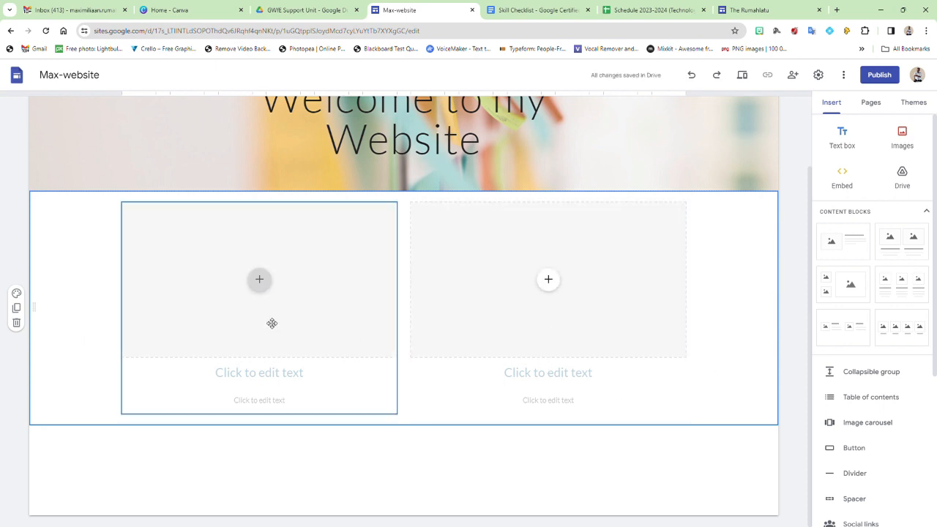
click(261, 282)
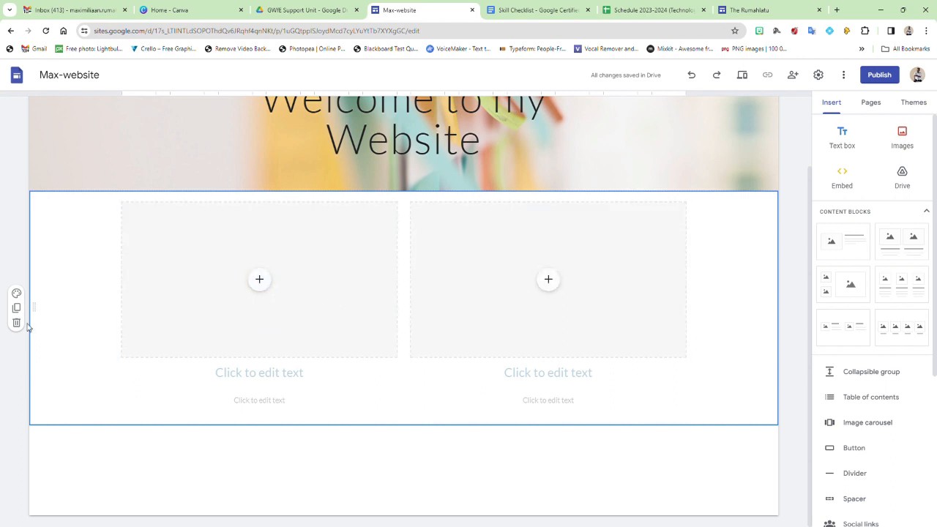
click(16, 322)
click(854, 249)
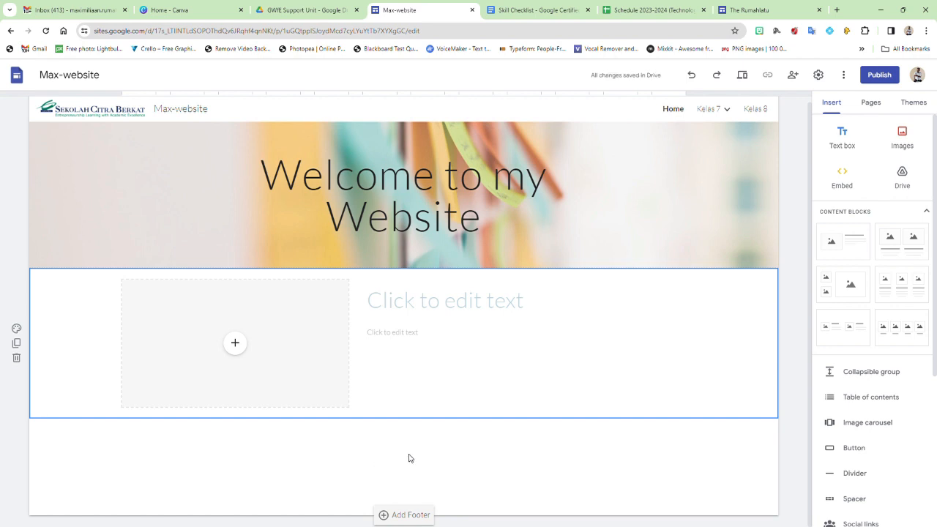
Step: Add a text box below the section with the welcome line 'Selamat datang....'
double_click(410, 459)
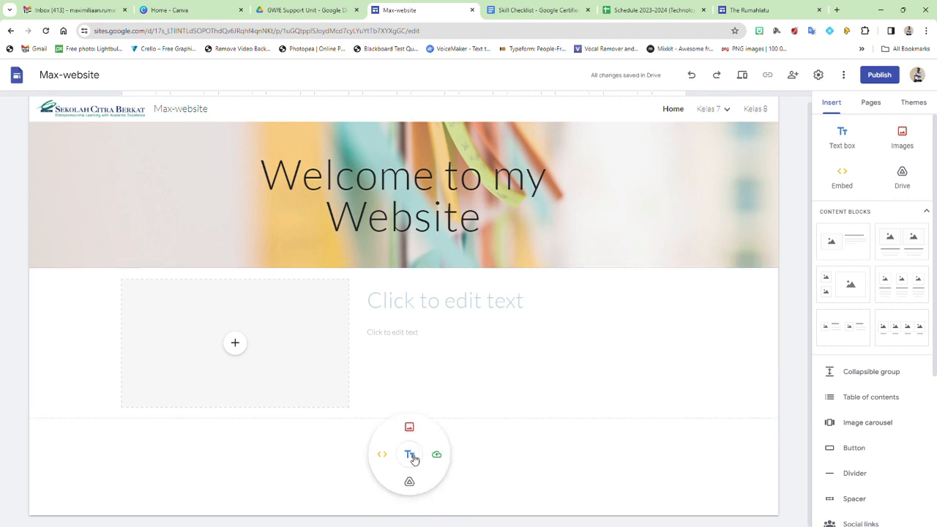
click(505, 450)
double_click(412, 462)
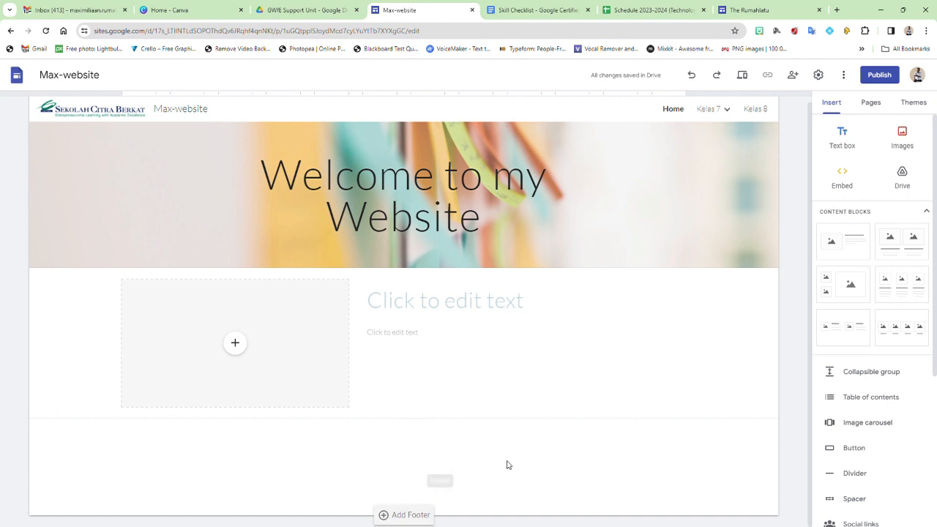
double_click(405, 463)
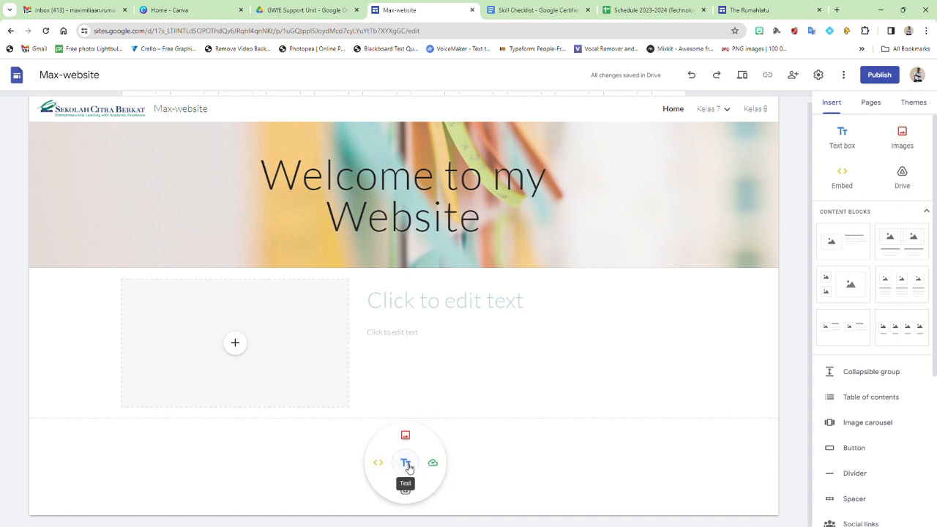
click(406, 464)
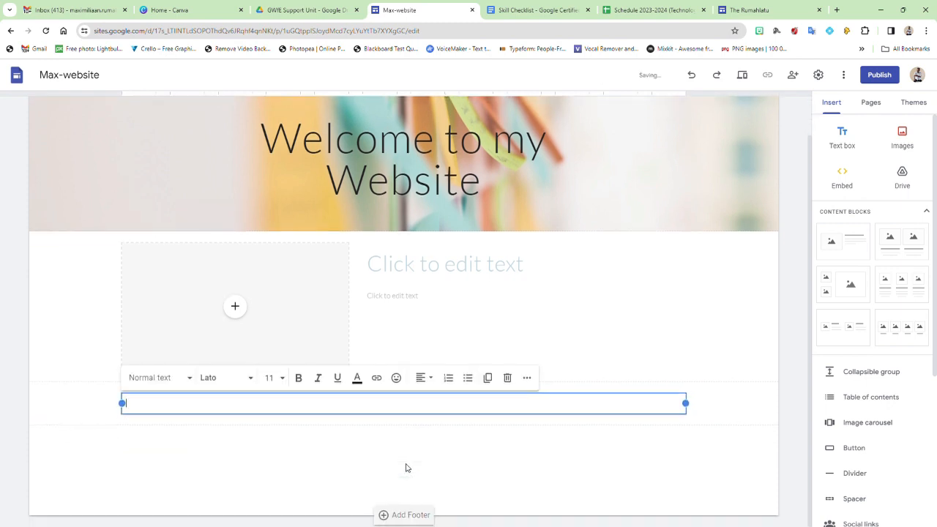
text(Selamat datang...)
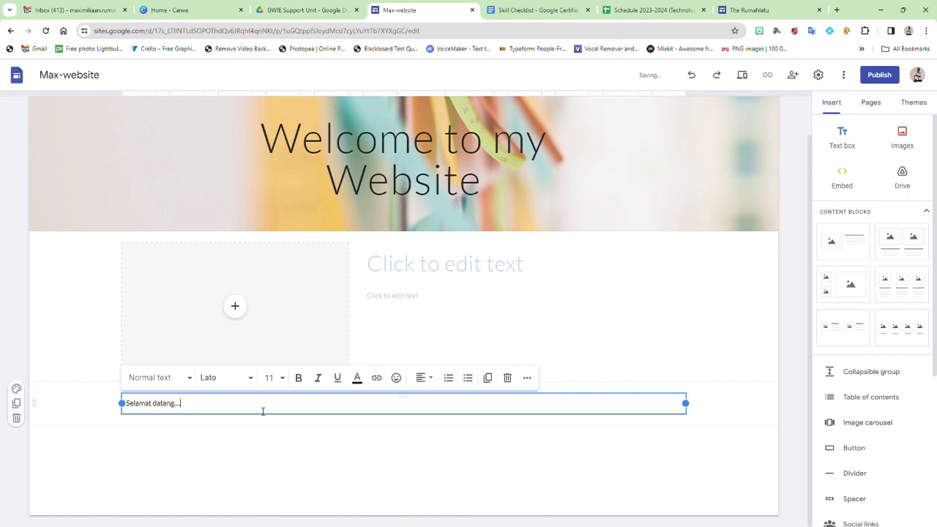
Step: Format the welcome text as Comic Sans MS, size 18, in red
drag(184, 407, 111, 400)
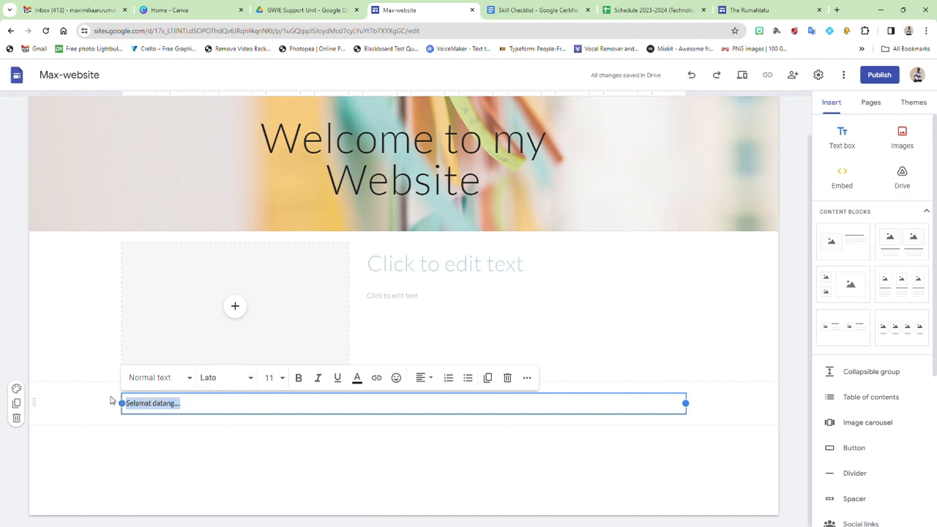
click(250, 383)
scroll(236, 476, down, 3)
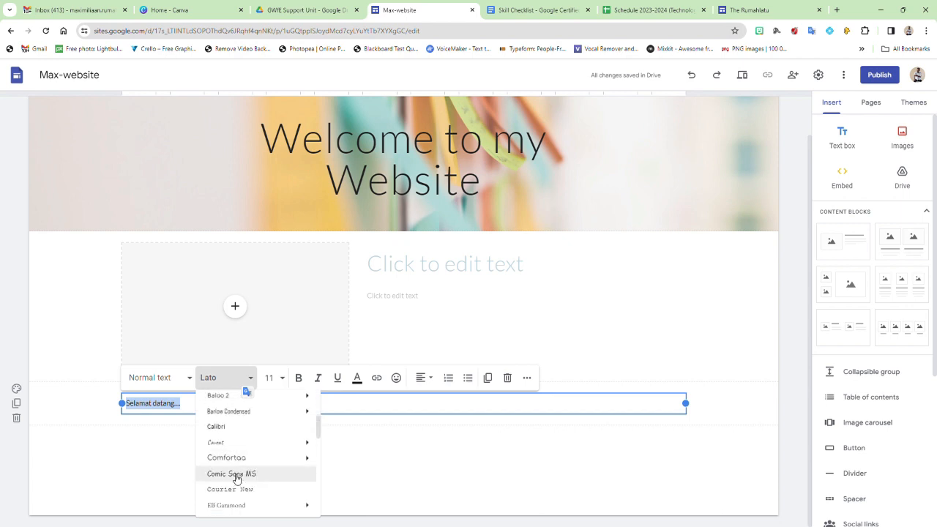
click(236, 477)
click(281, 379)
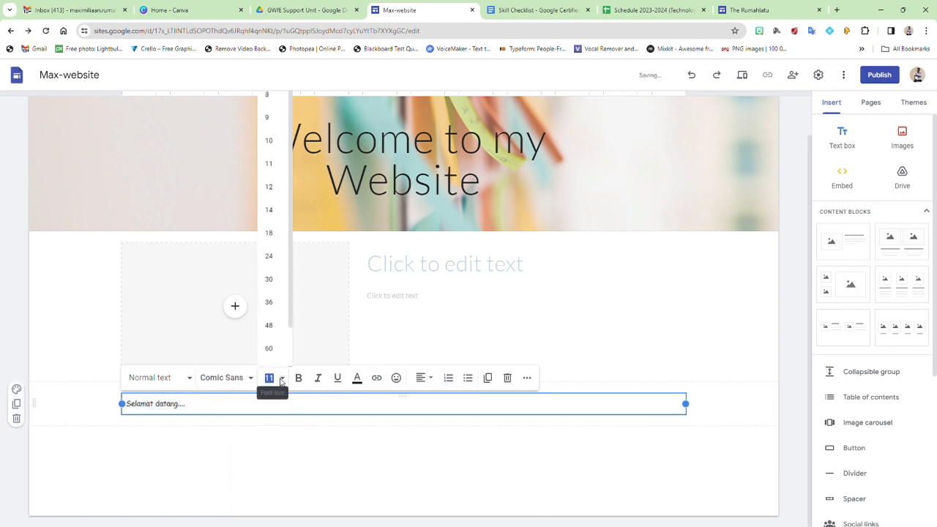
click(272, 234)
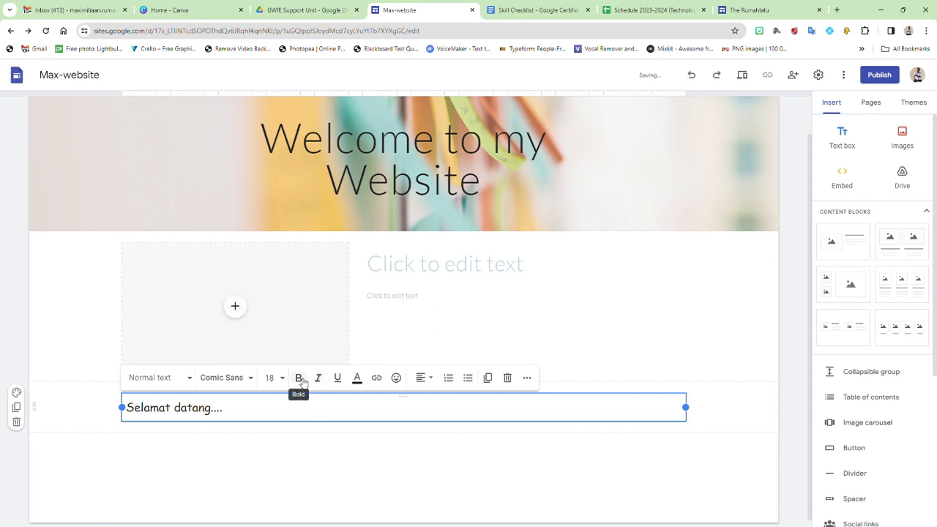
click(356, 378)
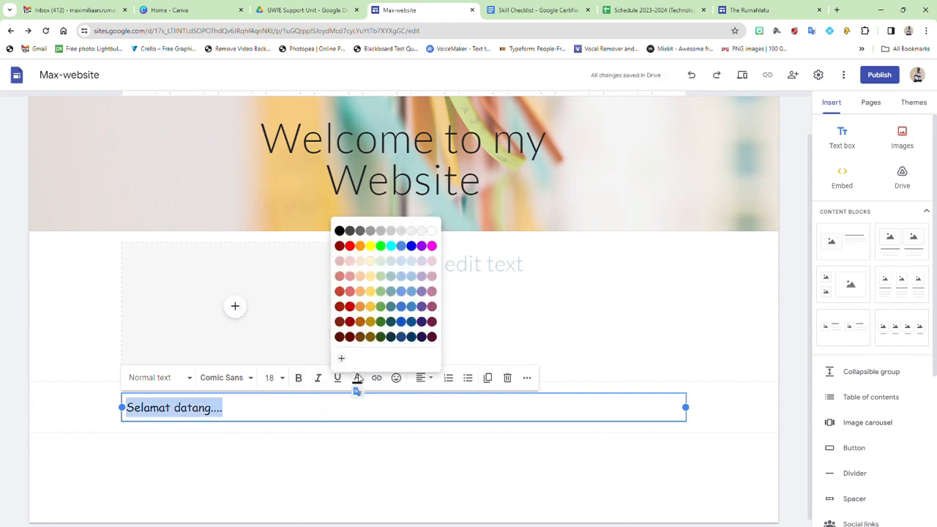
click(339, 291)
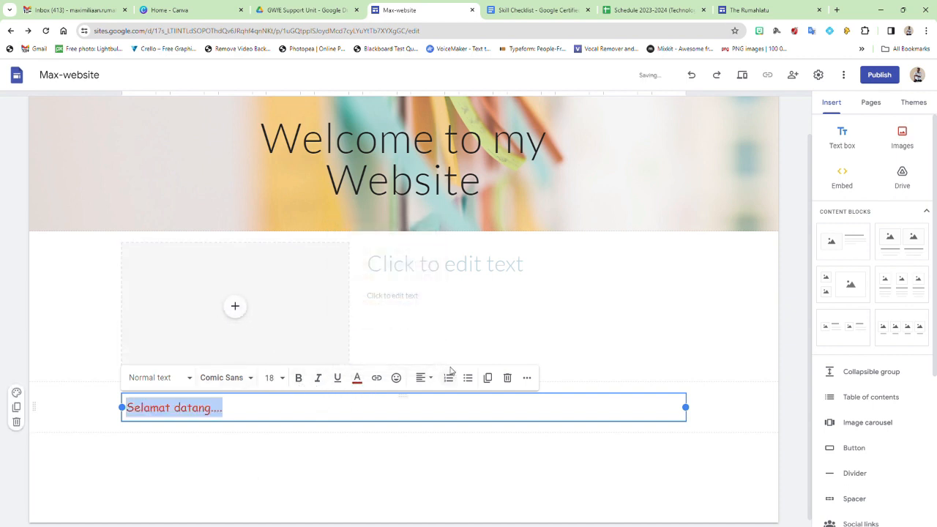
click(328, 461)
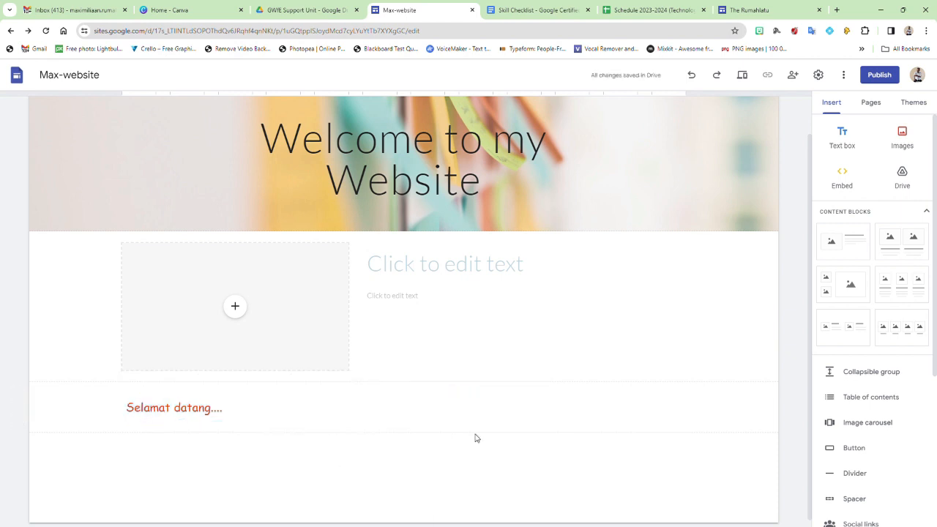
click(423, 411)
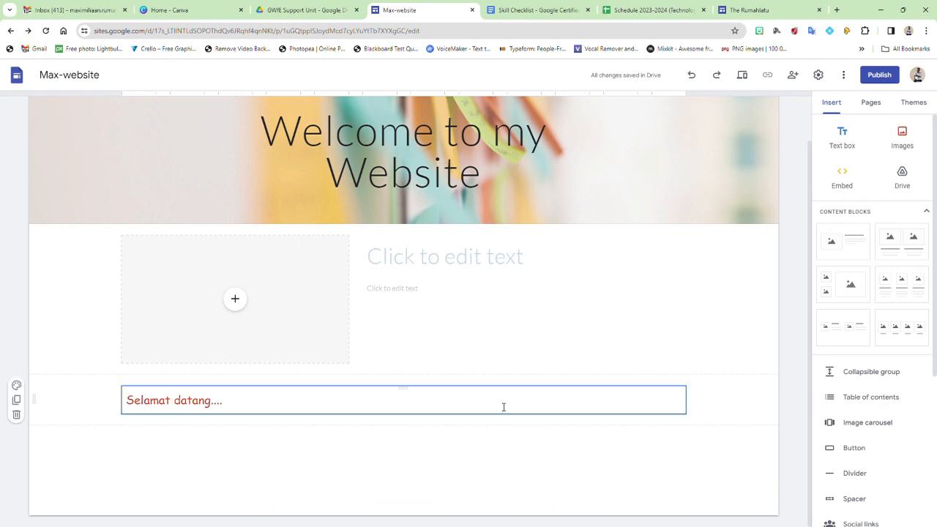
click(871, 105)
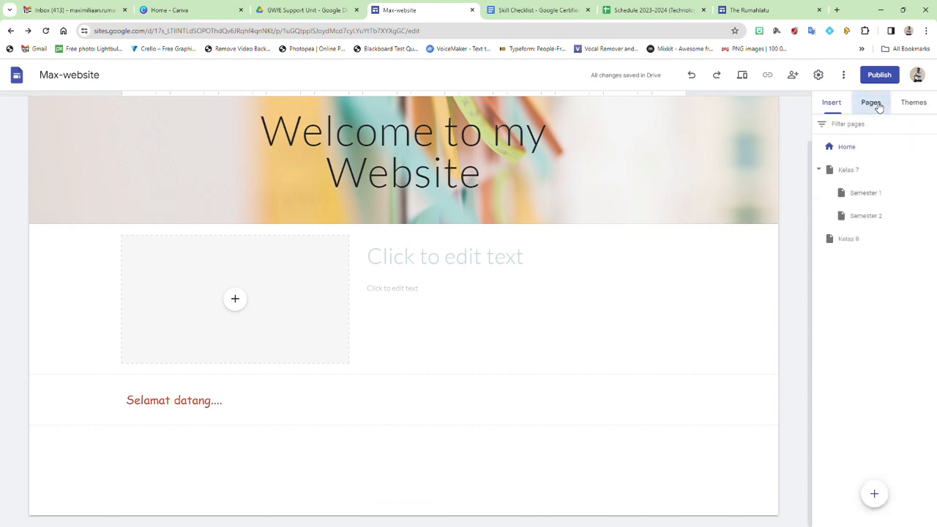
click(836, 108)
scroll(868, 259, down, 3)
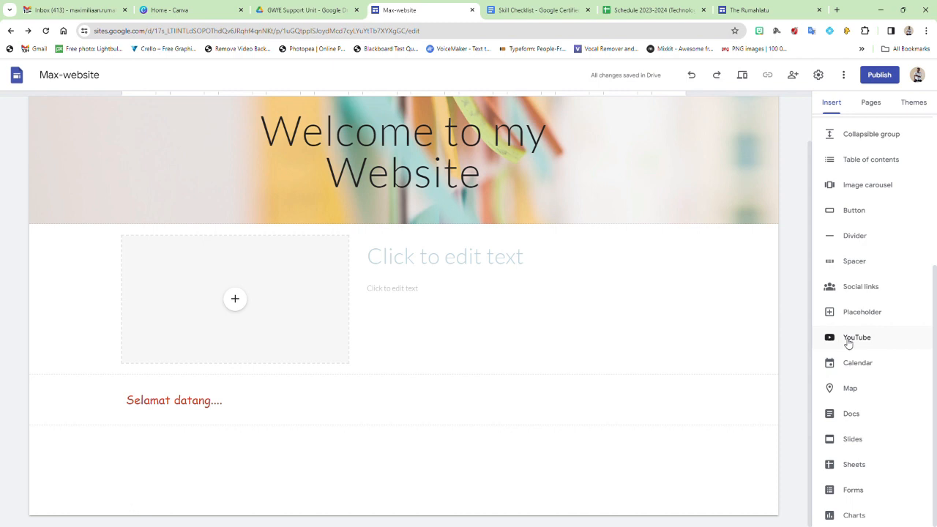
Step: Embed the 'Google Forms: Membuat Quiz' YouTube video found via 'the rumahlatu' search, and enlarge it
click(851, 340)
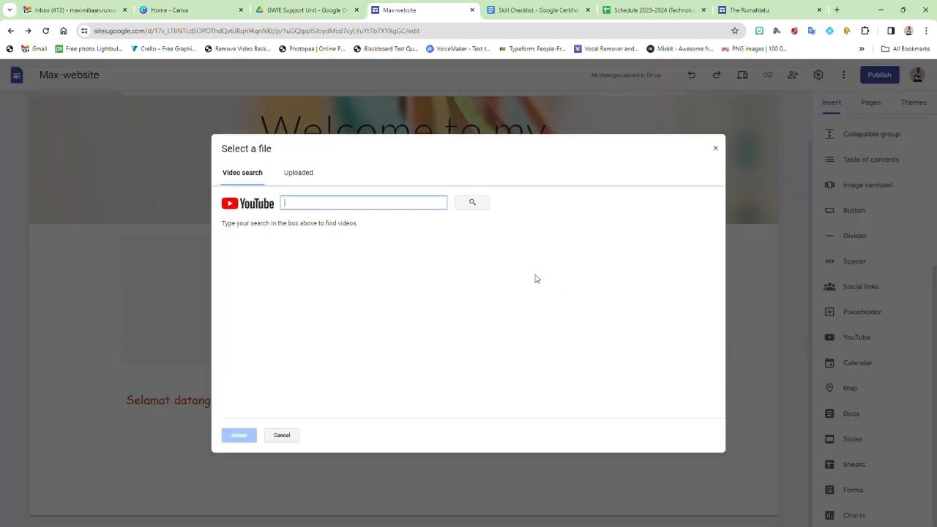
text(t)
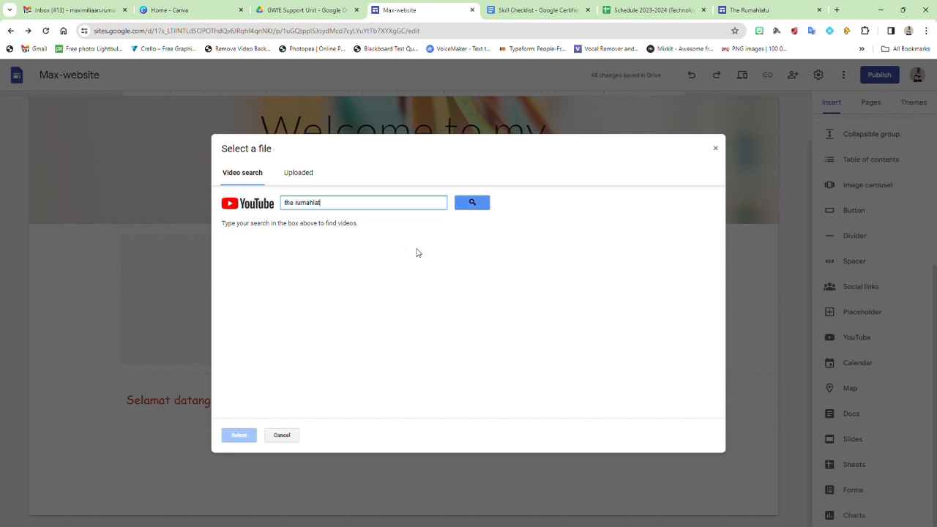
text(ehu)
key(Return)
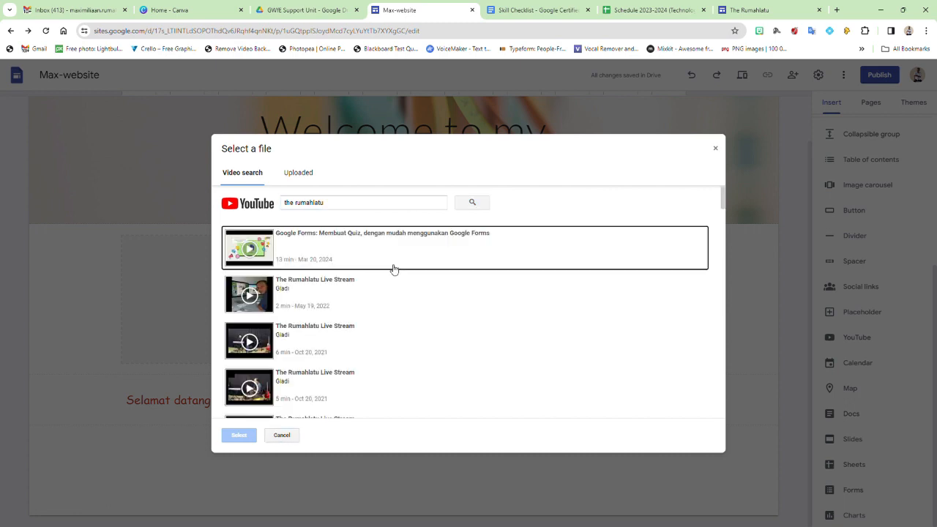
click(333, 249)
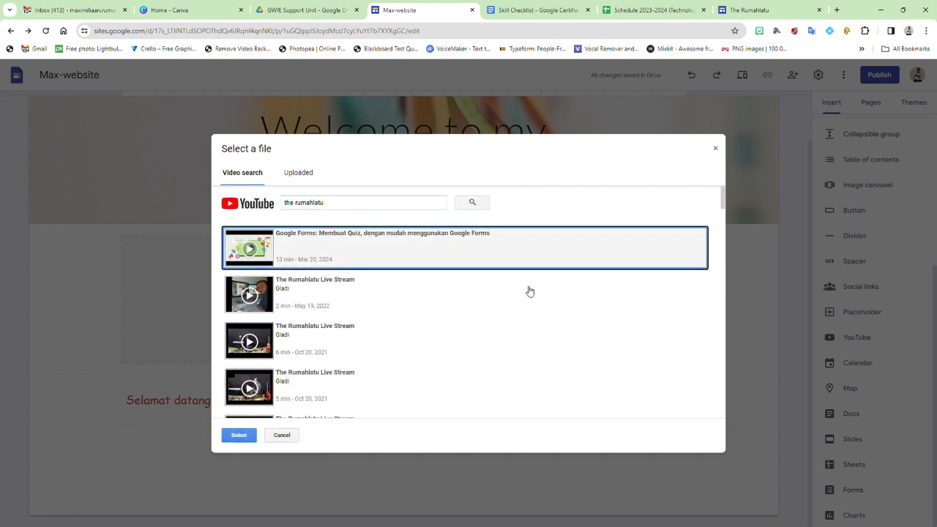
click(238, 435)
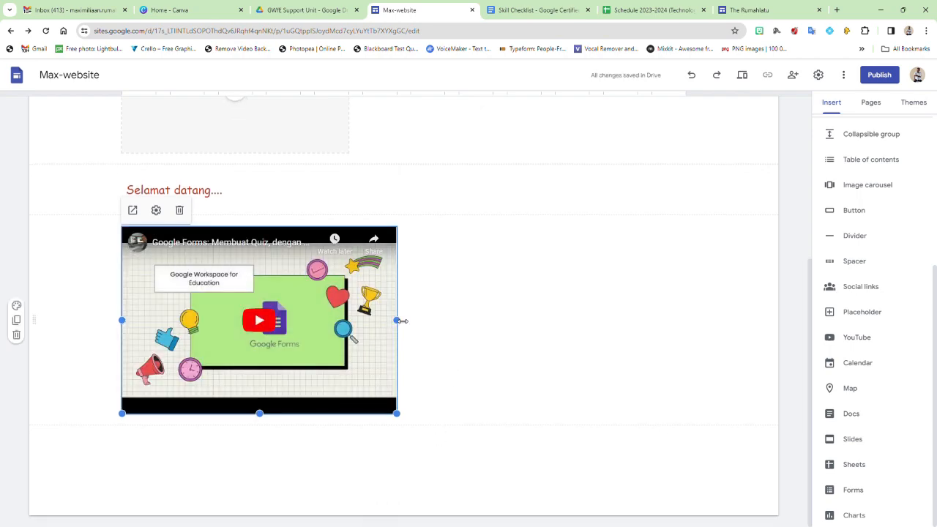
drag(396, 414, 588, 479)
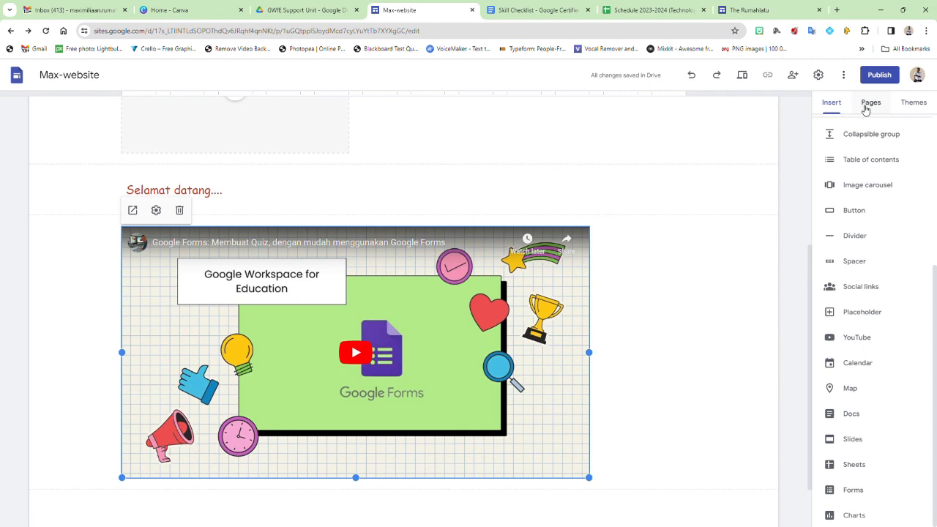
click(871, 104)
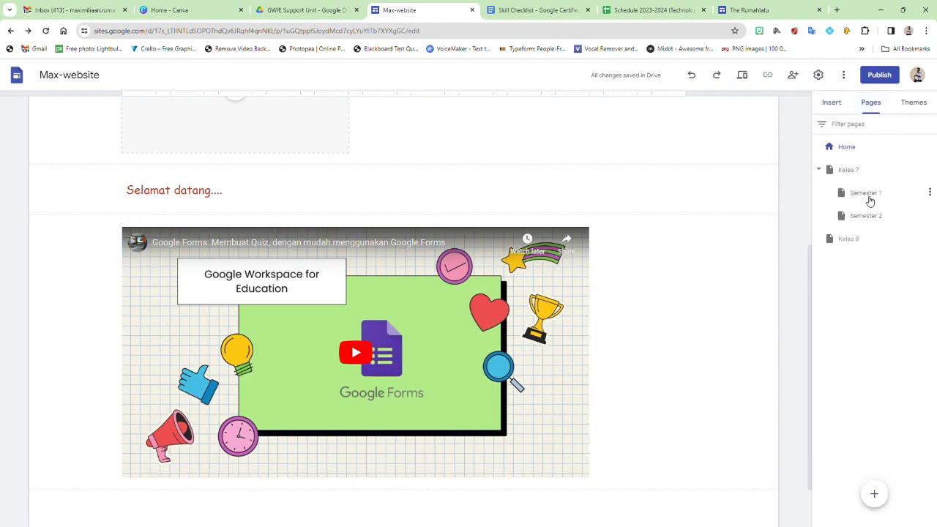
Step: On the Semester 1 page, add a text box reading 'Materi semester 1'
click(847, 194)
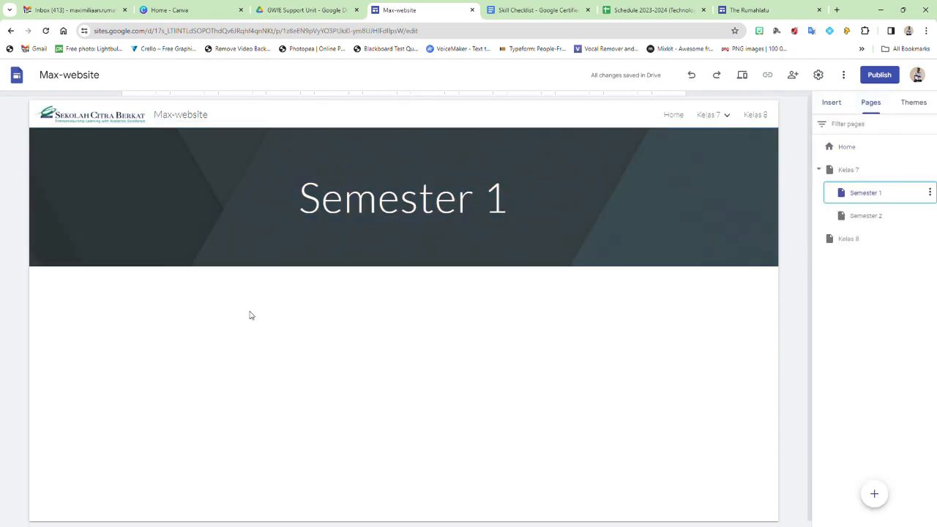
double_click(318, 310)
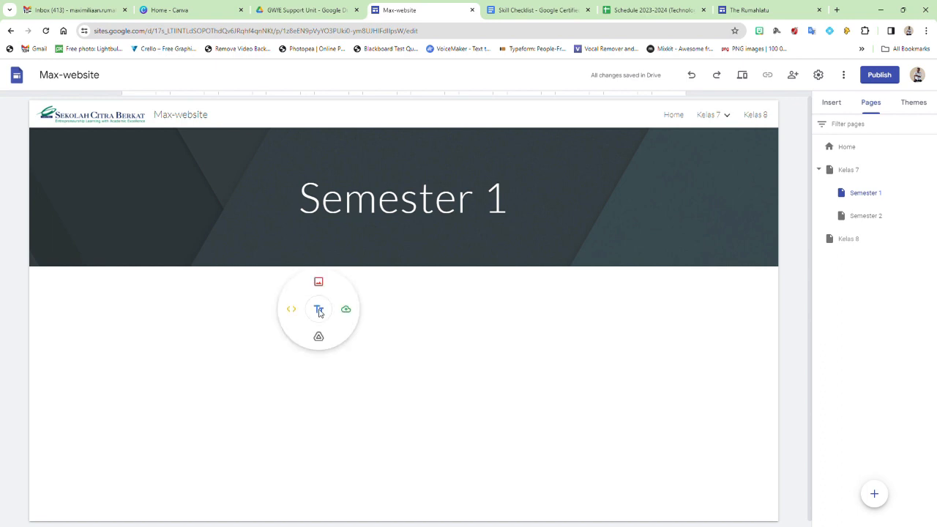
click(318, 310)
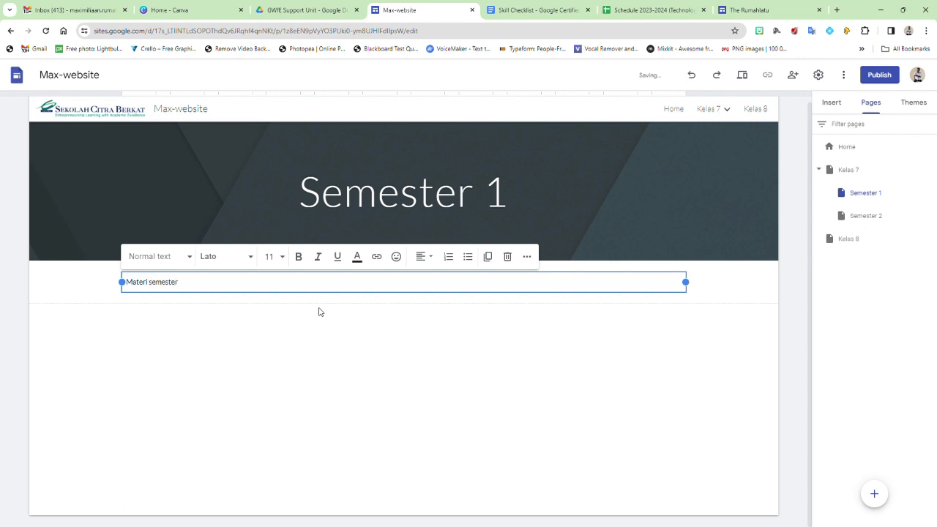
click(348, 357)
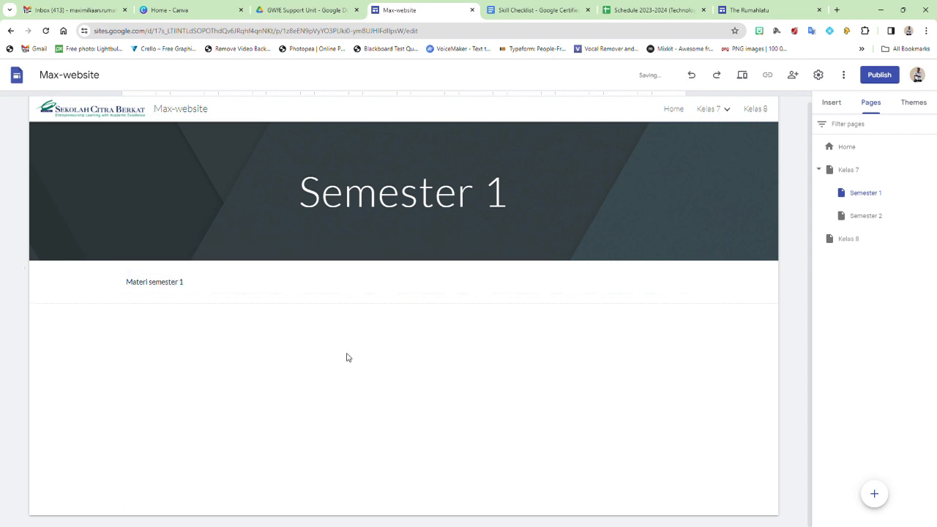
Step: Embed the Berpikir Komputasional Google Slides presentation on the Semester 1 page
click(831, 104)
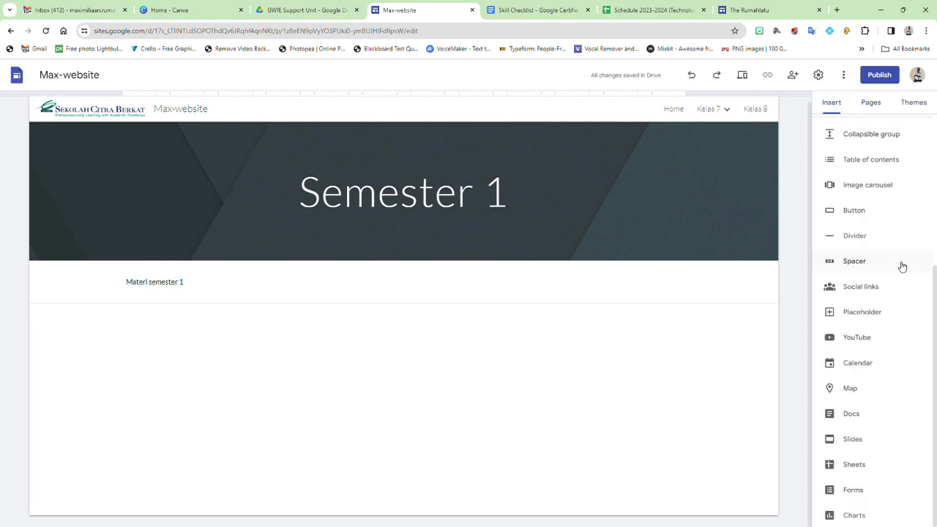
click(853, 439)
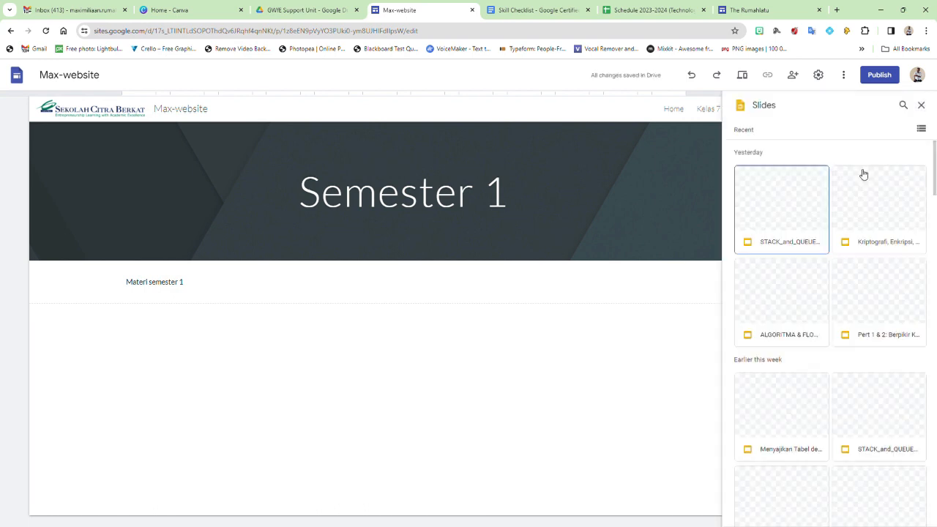
click(922, 105)
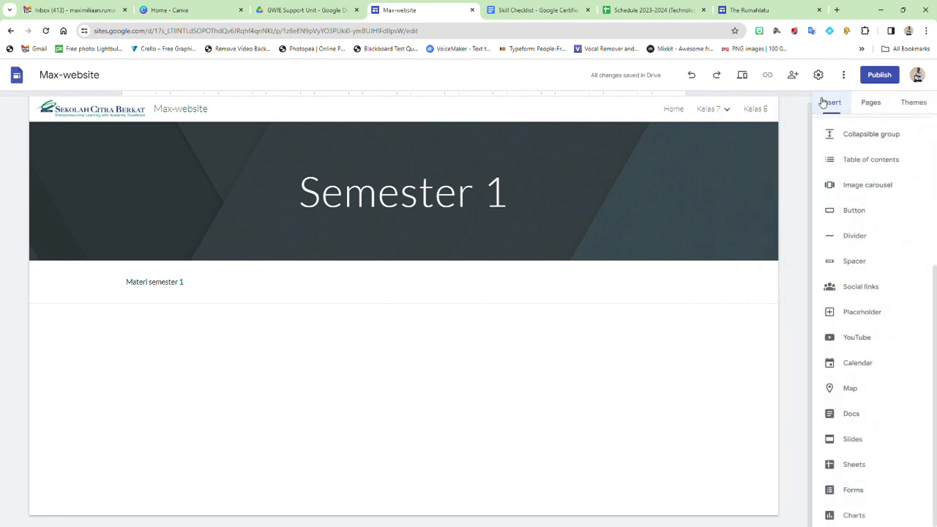
click(851, 439)
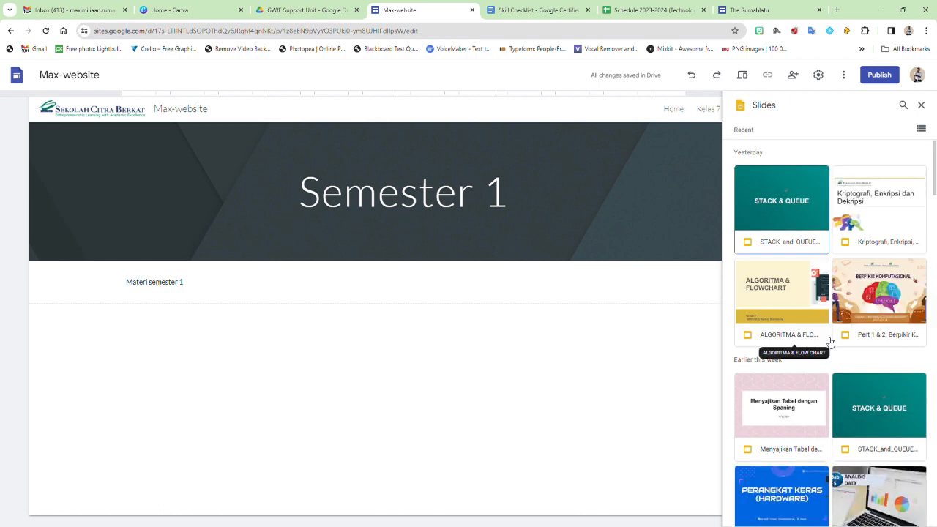
click(893, 297)
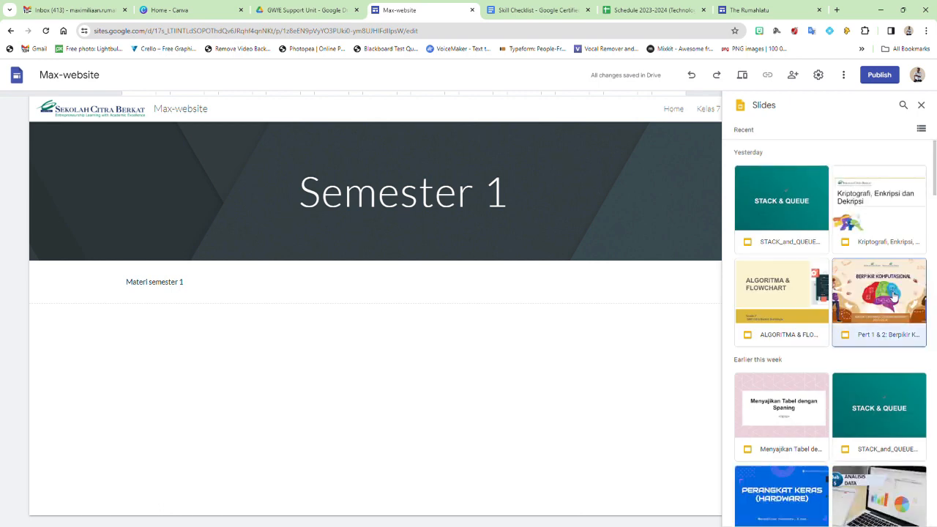
click(908, 520)
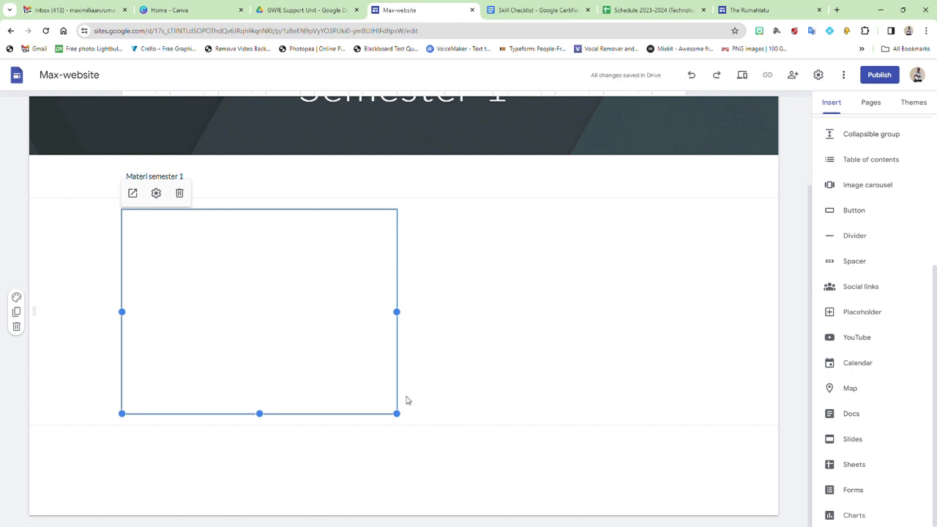
Step: Enlarge the embedded Berpikir Komputasional presentation and review the page layout
drag(402, 416, 592, 488)
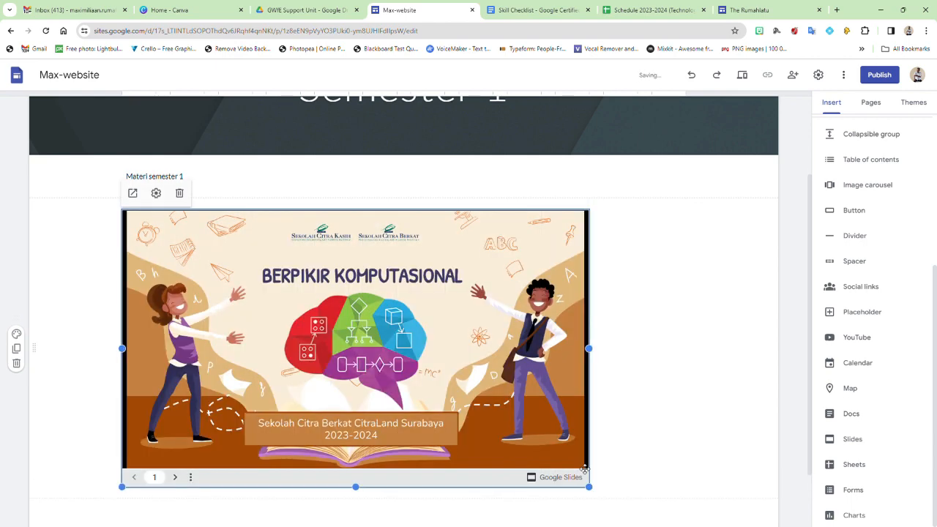
scroll(562, 355, up, 2)
scroll(564, 364, down, 4)
scroll(564, 363, up, 2)
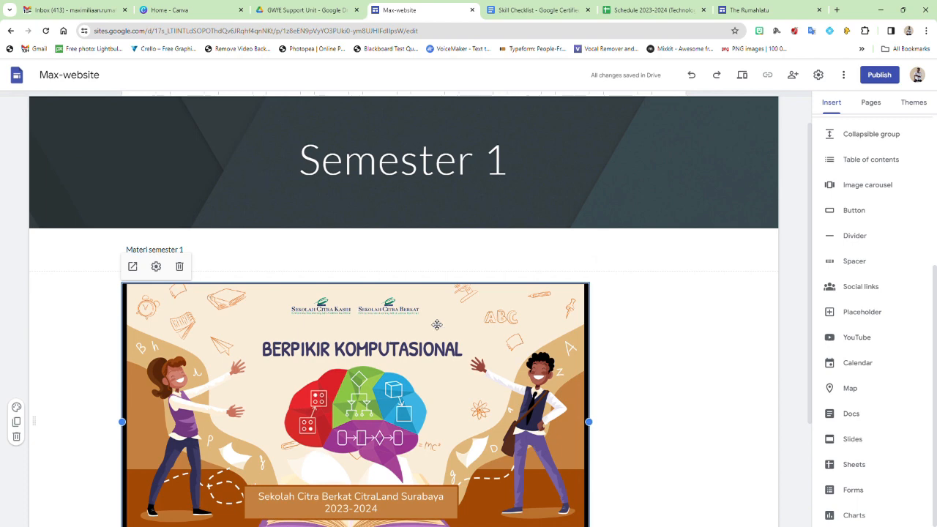
scroll(564, 360, down, 2)
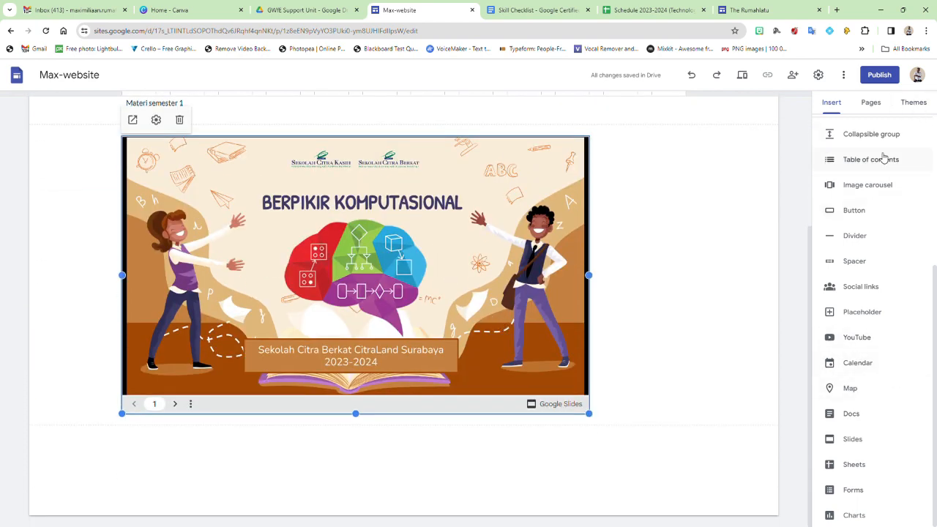
scroll(883, 183, up, 3)
scroll(402, 226, up, 3)
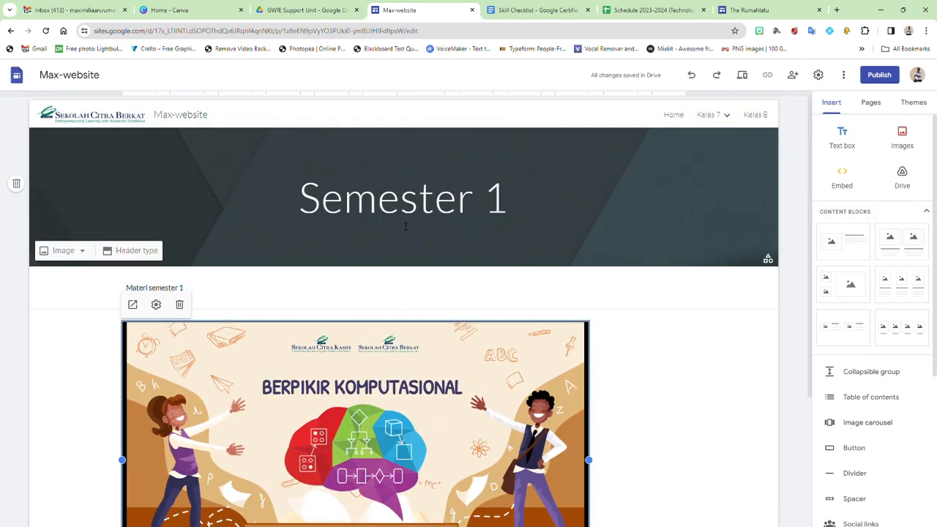
Step: Browse the available site themes and try the Aristotle theme
click(914, 102)
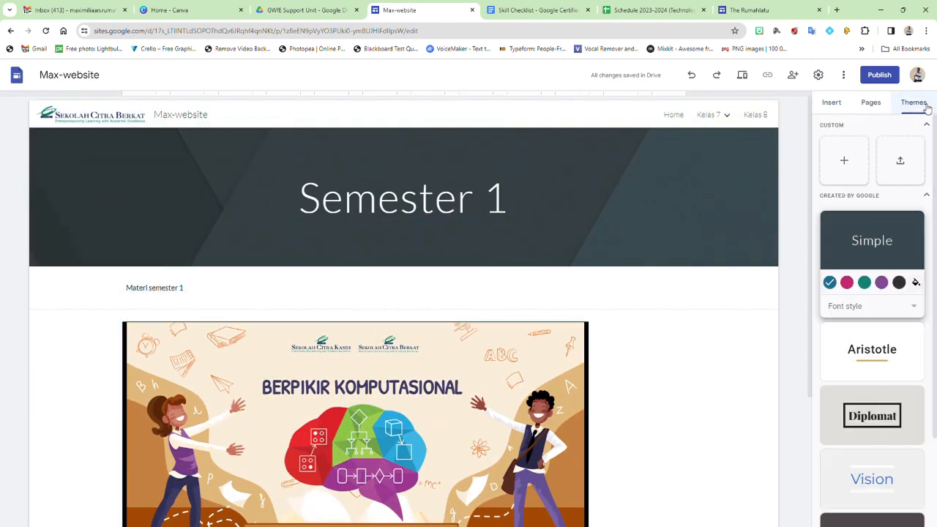
scroll(891, 271, down, 2)
scroll(893, 269, up, 1)
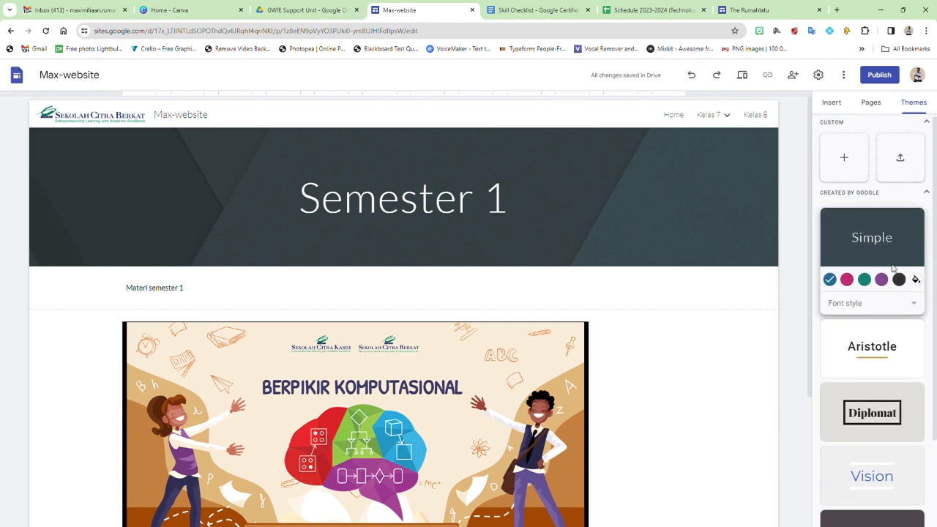
scroll(893, 269, down, 2)
scroll(892, 268, up, 3)
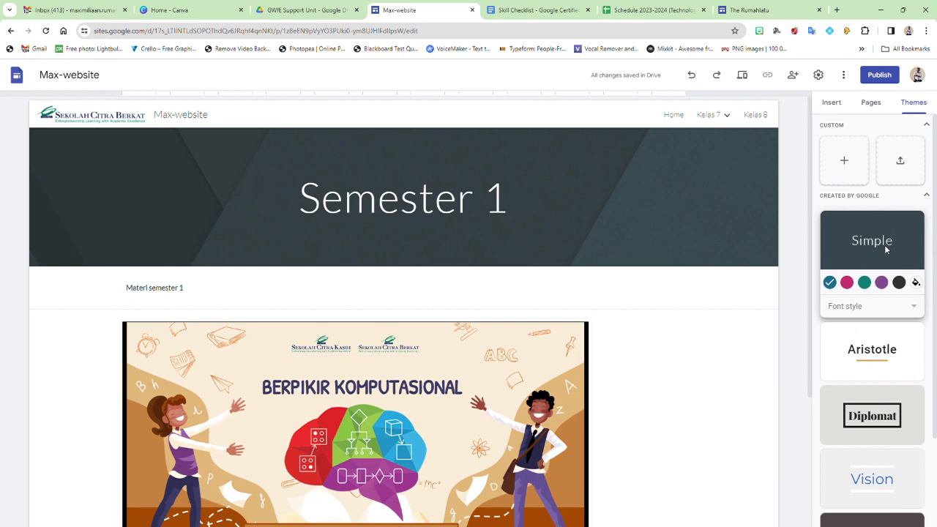
click(887, 361)
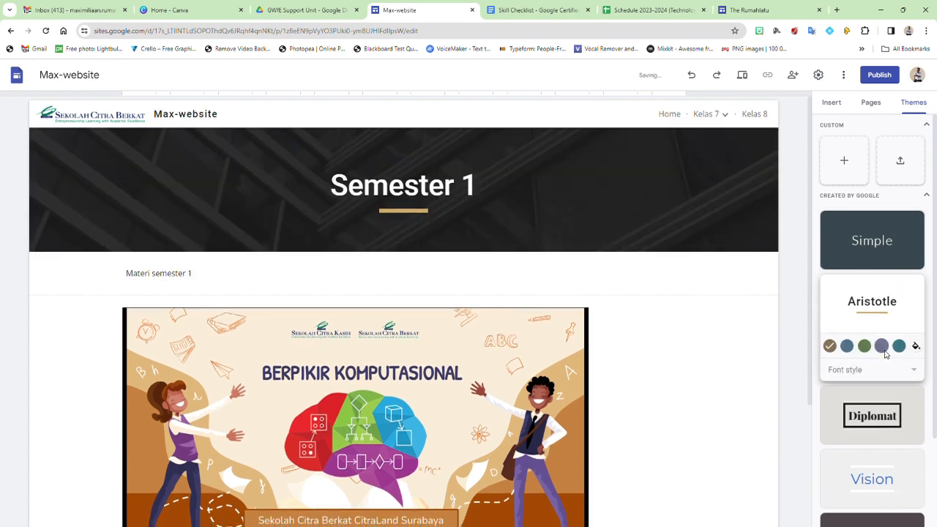
scroll(882, 344, down, 3)
Step: Compare the Diplomat, Vision, Level and Impression themes, settling on Vision
click(873, 318)
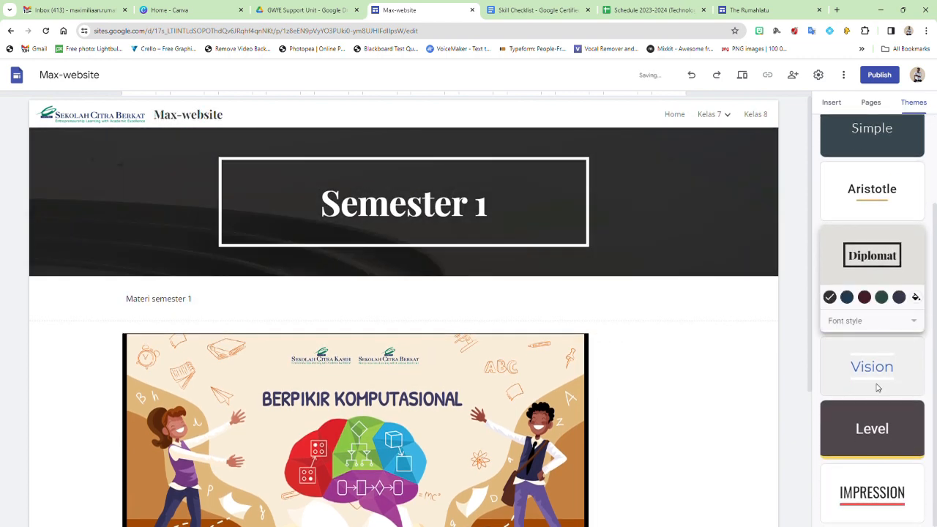
click(877, 386)
click(873, 432)
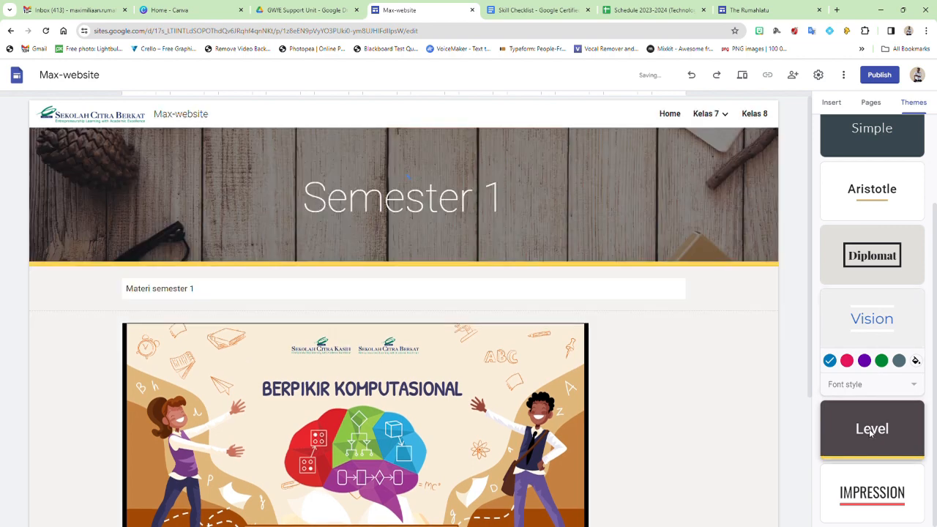
click(855, 503)
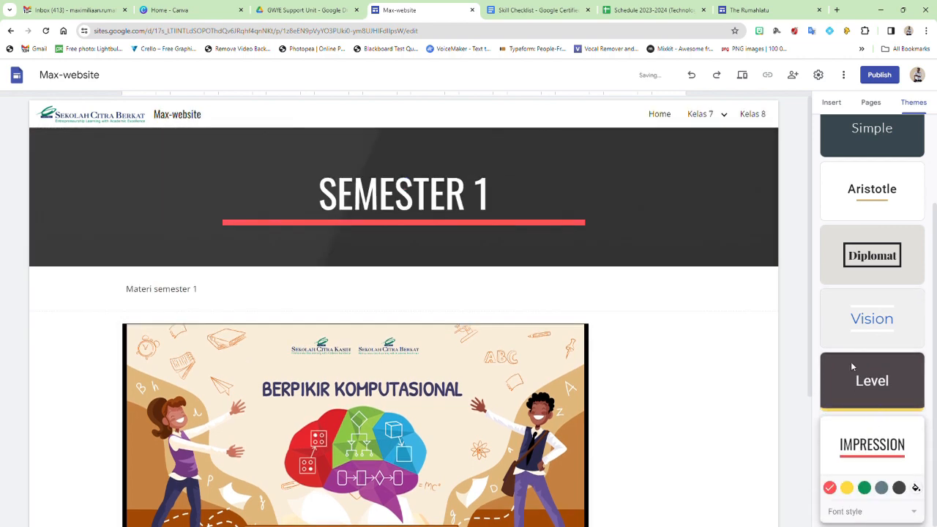
click(860, 316)
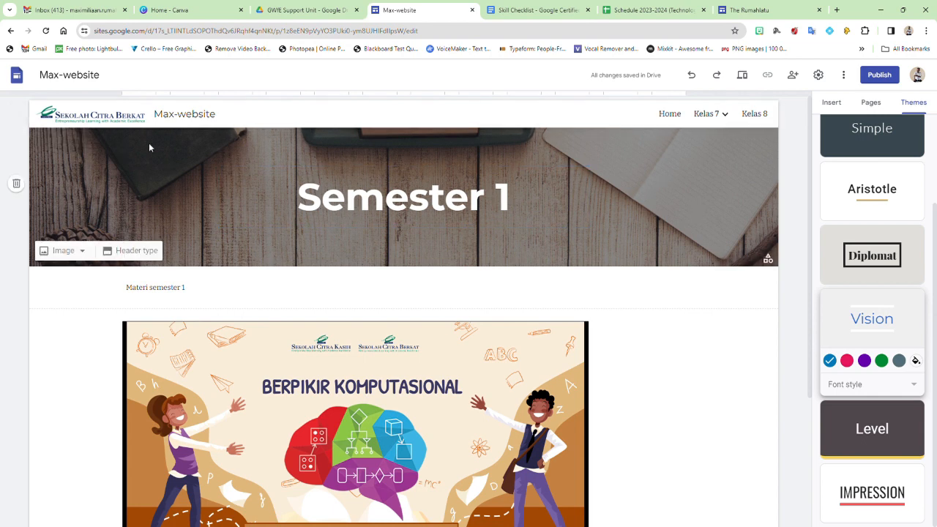
scroll(754, 205, down, 3)
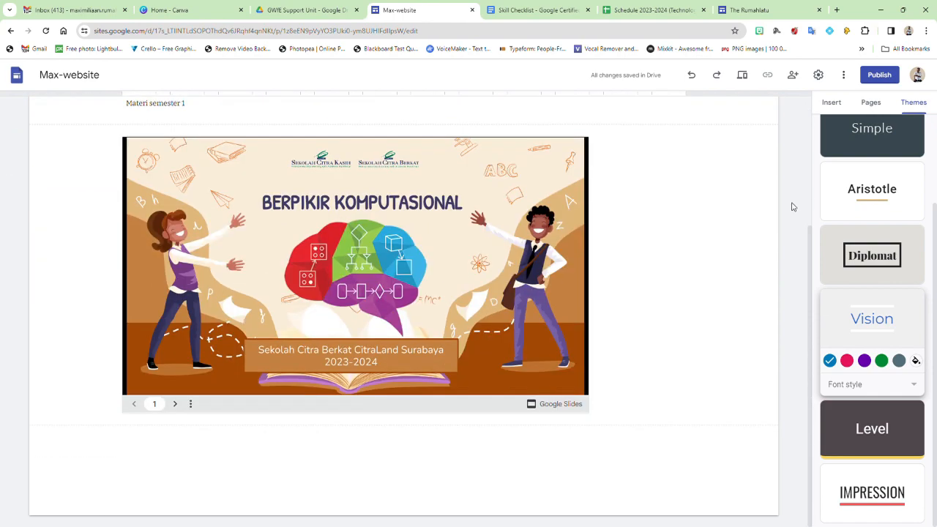
scroll(790, 203, up, 3)
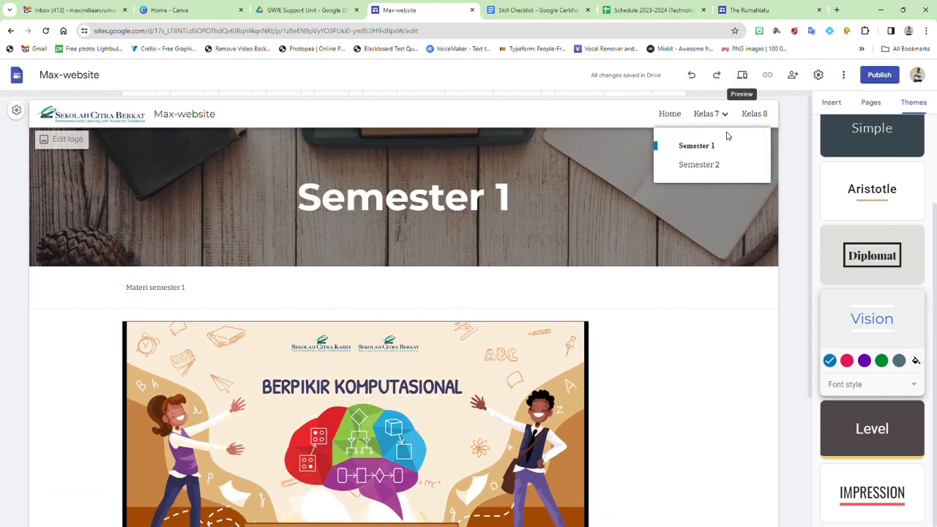
click(742, 76)
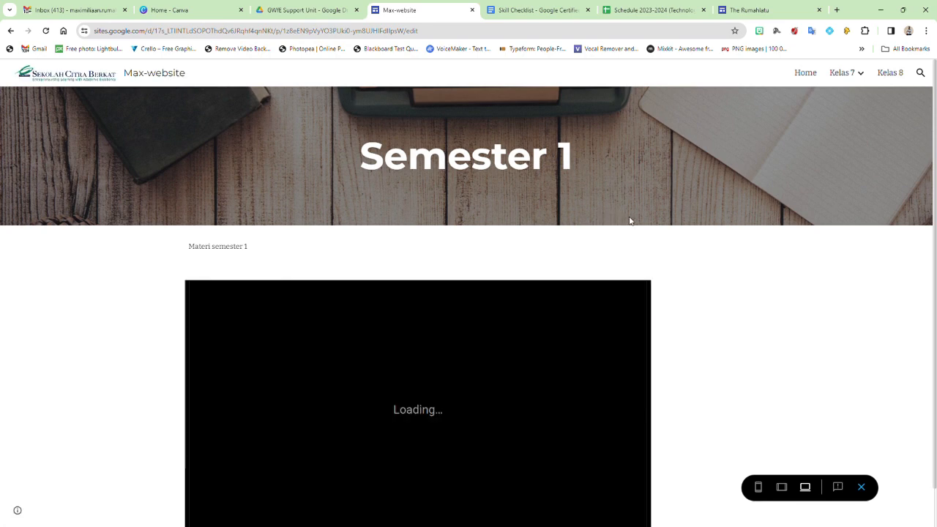
scroll(540, 293, down, 1)
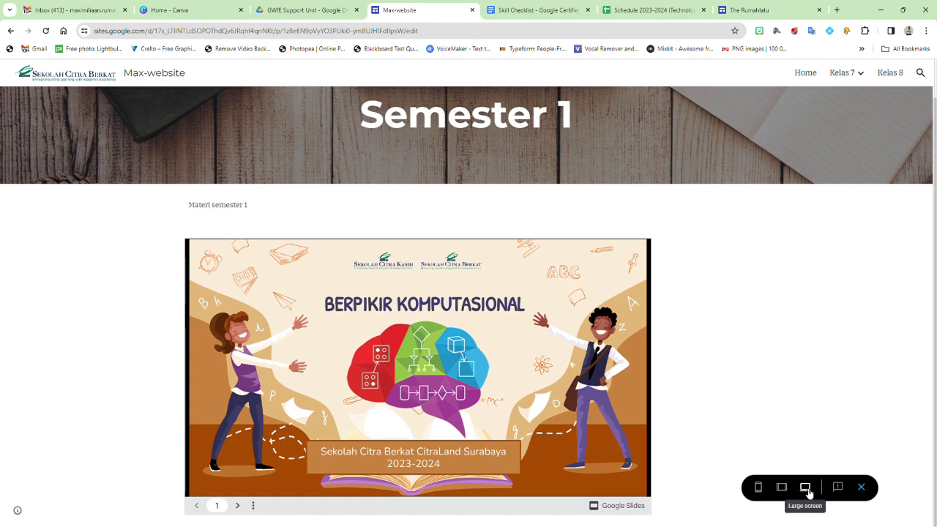
click(782, 487)
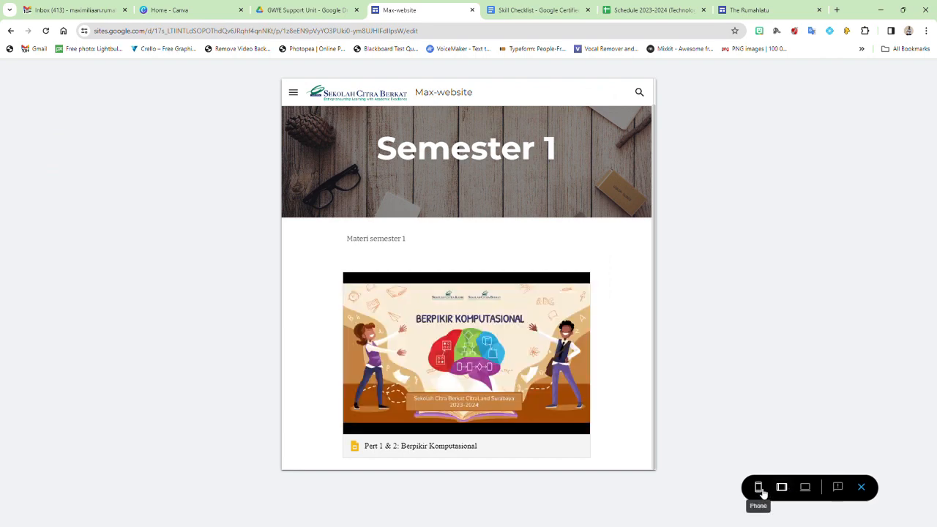
click(759, 488)
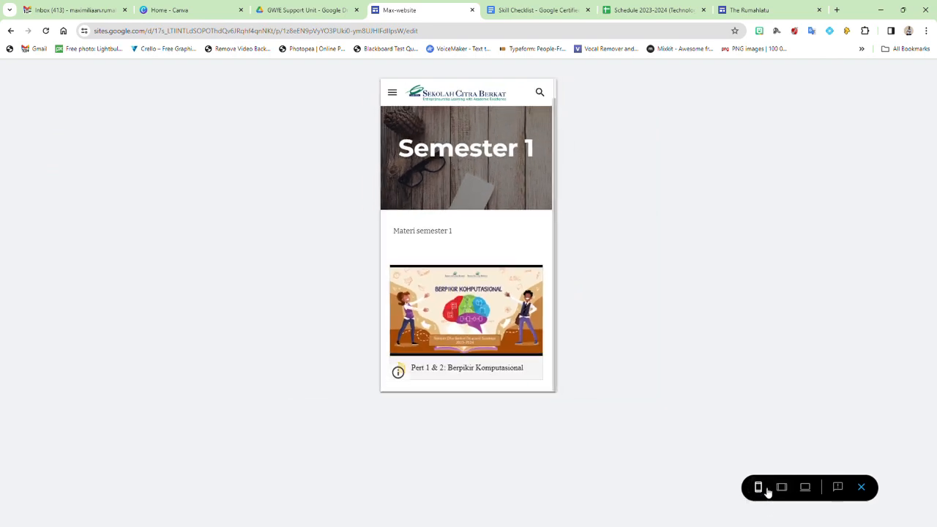
click(782, 487)
click(805, 488)
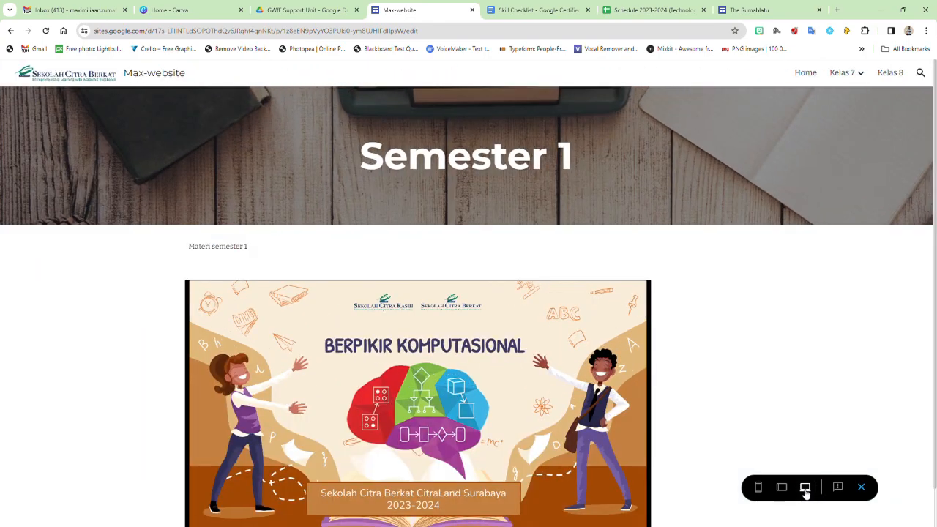
click(862, 490)
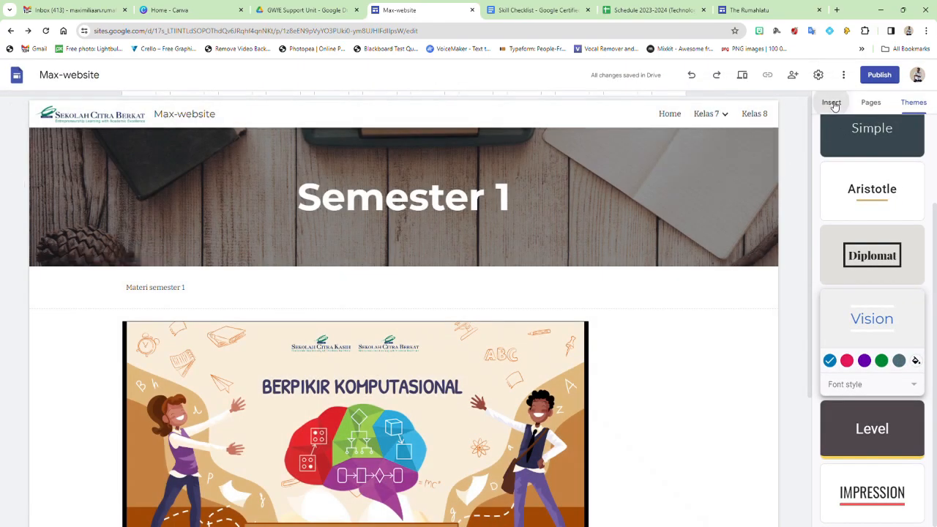
Step: Show the Insert panel and scroll through its list of insertable elements
click(832, 103)
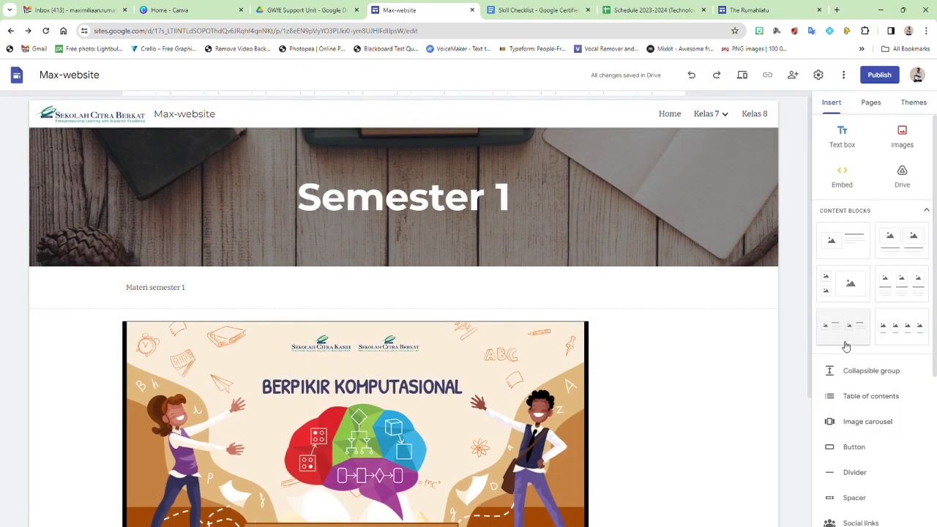
scroll(848, 348, down, 3)
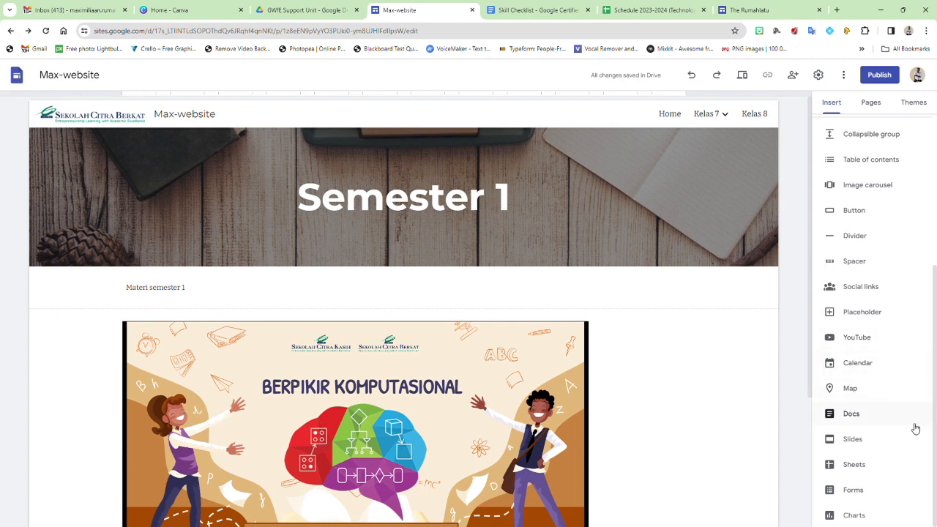
scroll(894, 421, up, 5)
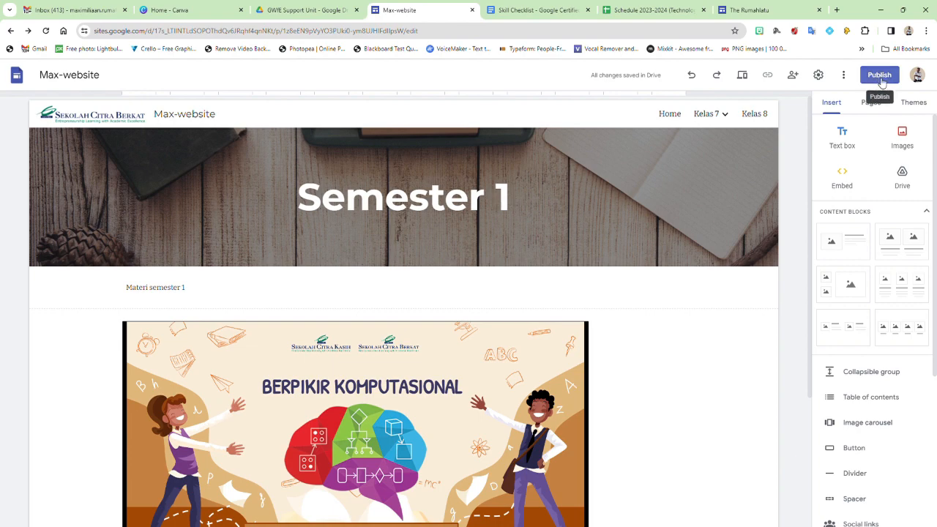
Step: Publish Max-website publicly at the max-website address and copy its published link
click(879, 76)
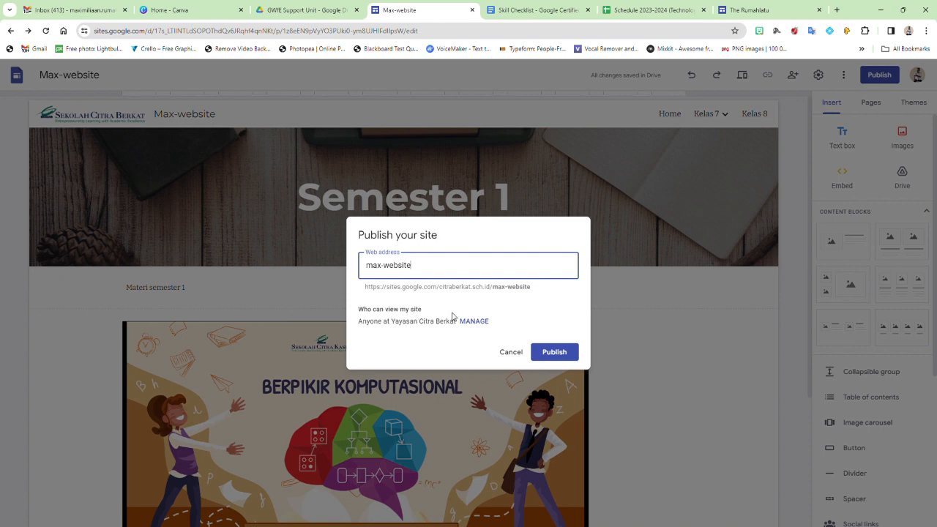
click(477, 323)
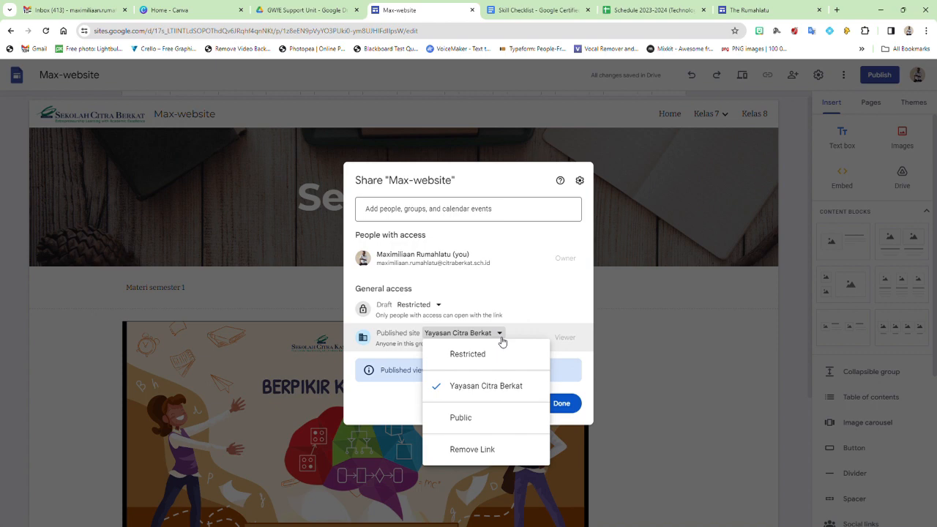
click(469, 422)
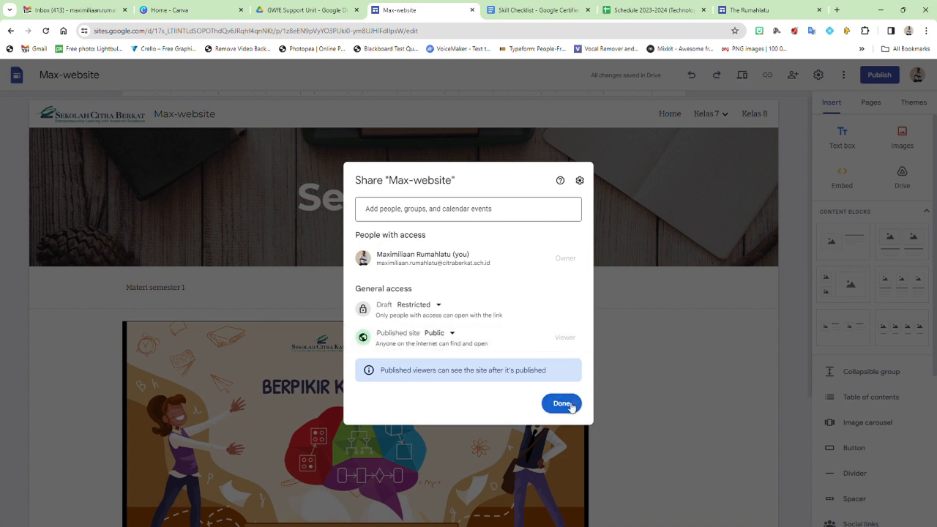
click(566, 404)
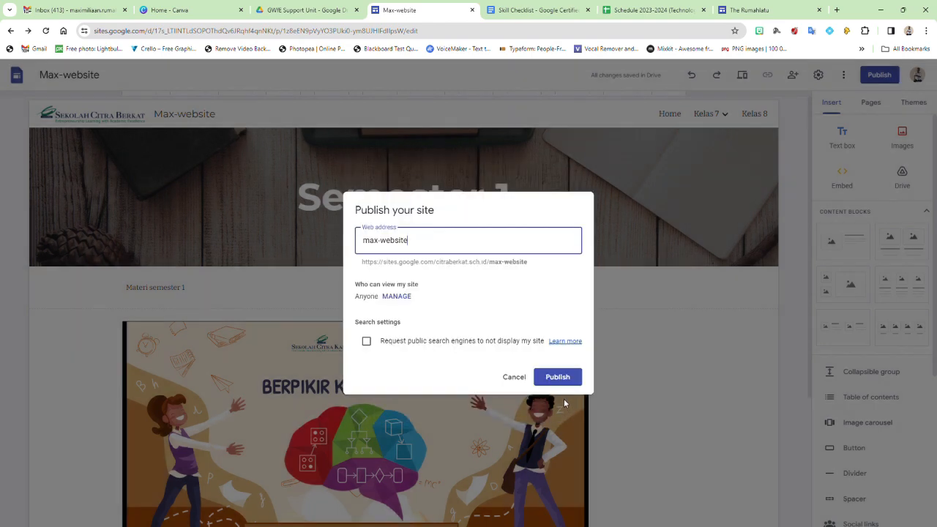
click(558, 378)
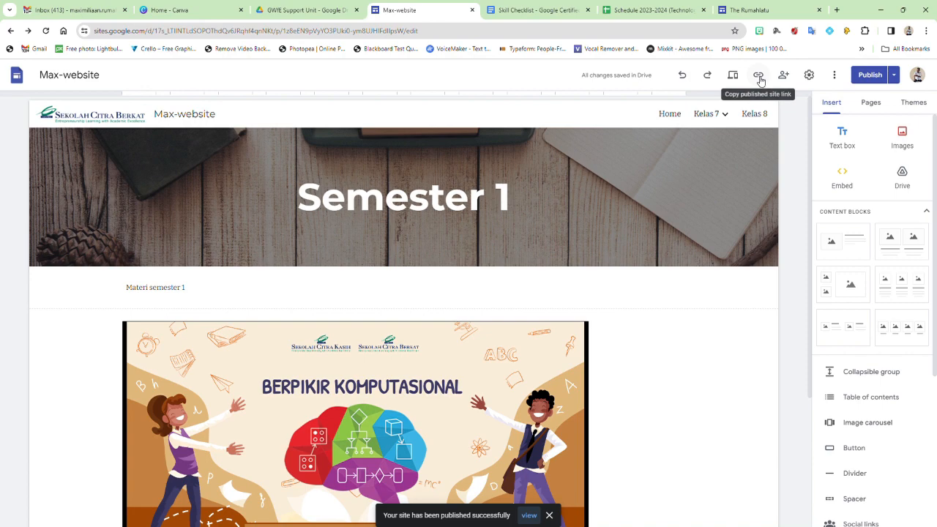
click(759, 77)
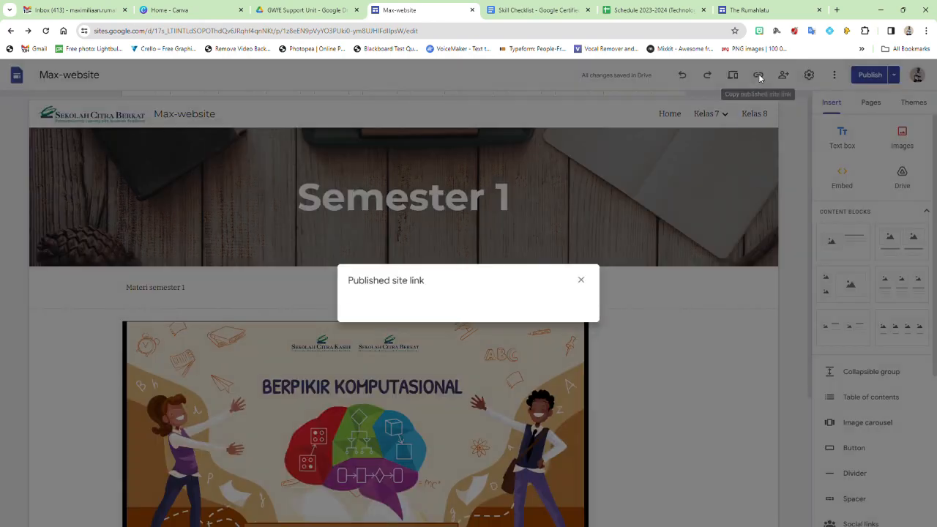
click(576, 302)
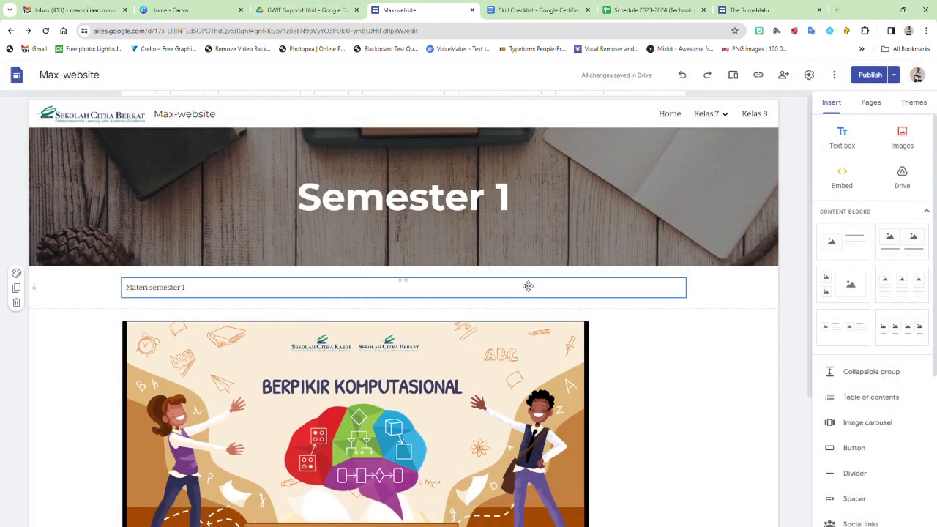
Step: Make the 'Materi semester 1' line bold at size 18
drag(242, 292, 110, 285)
click(110, 285)
drag(195, 291, 122, 284)
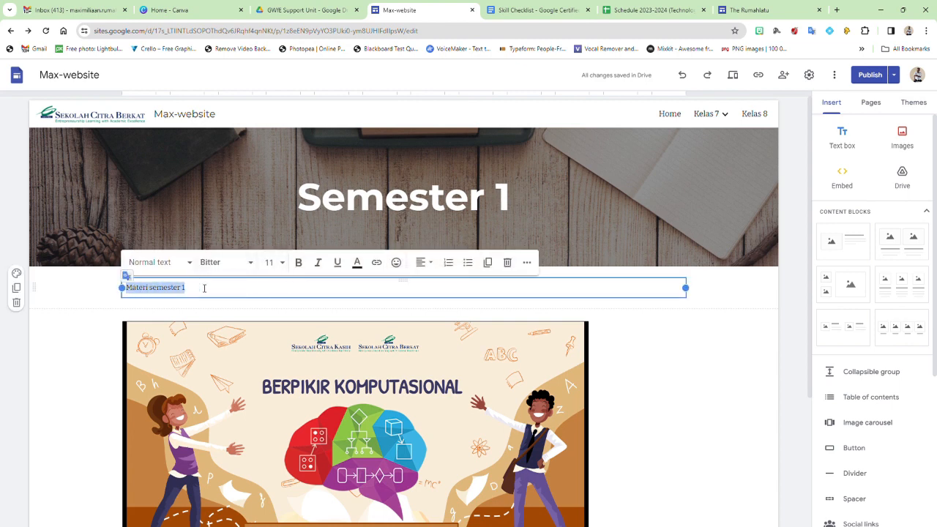
click(298, 262)
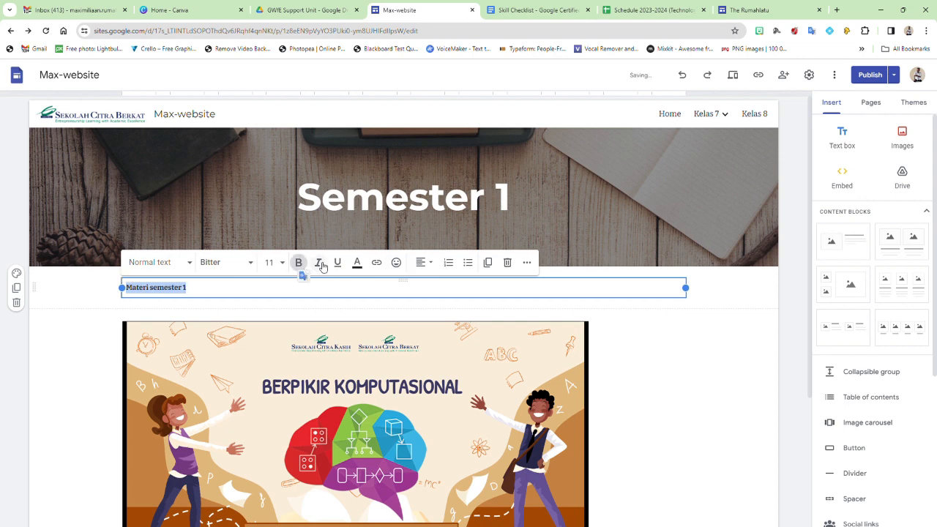
click(272, 263)
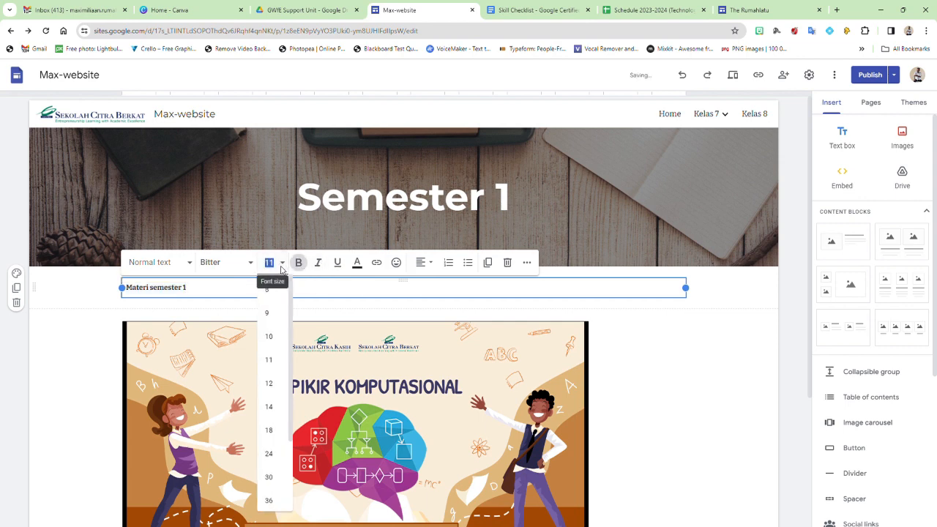
click(270, 432)
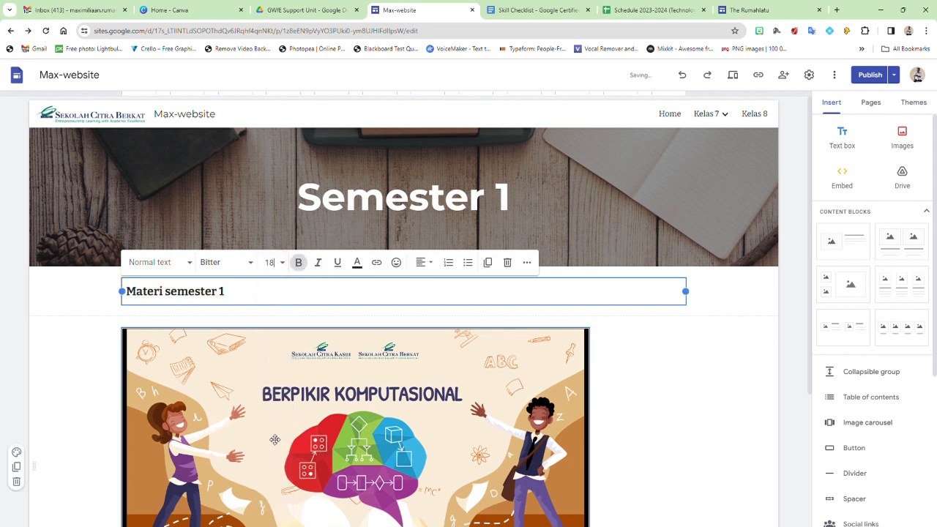
scroll(43, 432, down, 3)
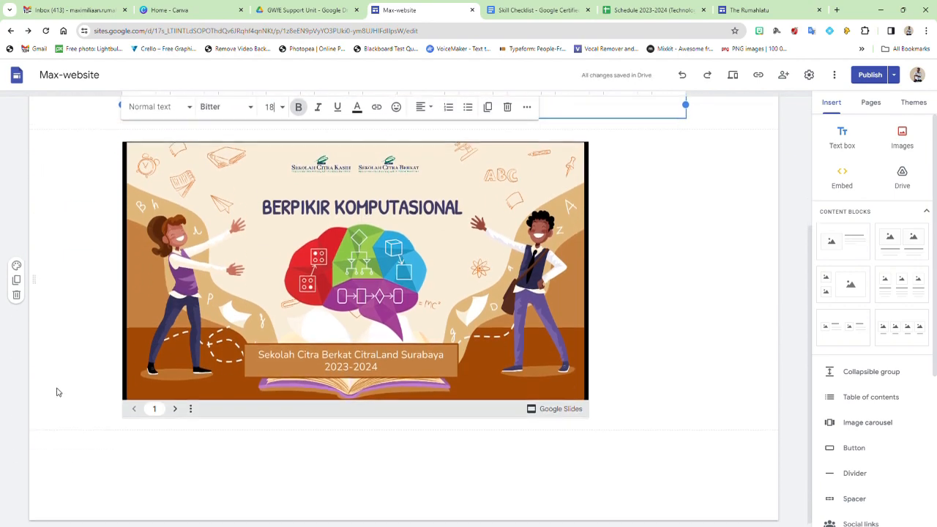
scroll(92, 236, up, 2)
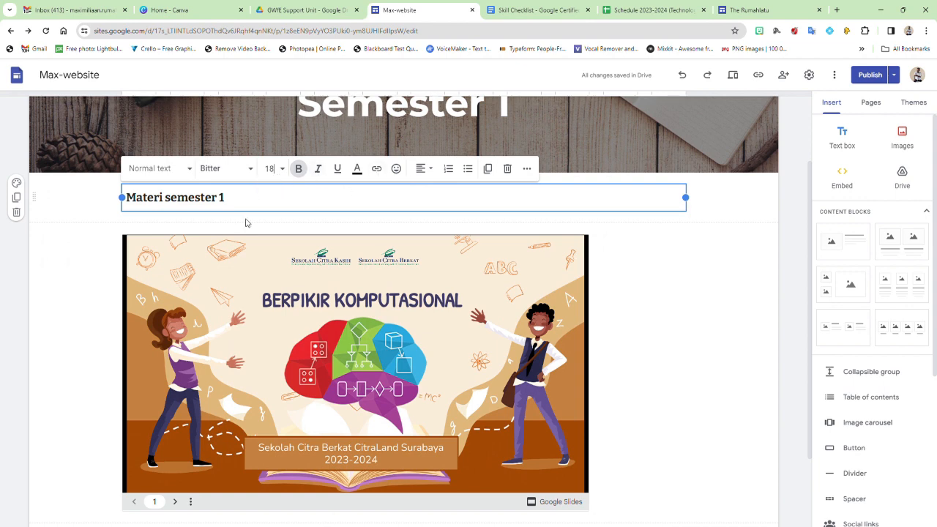
scroll(90, 350, down, 2)
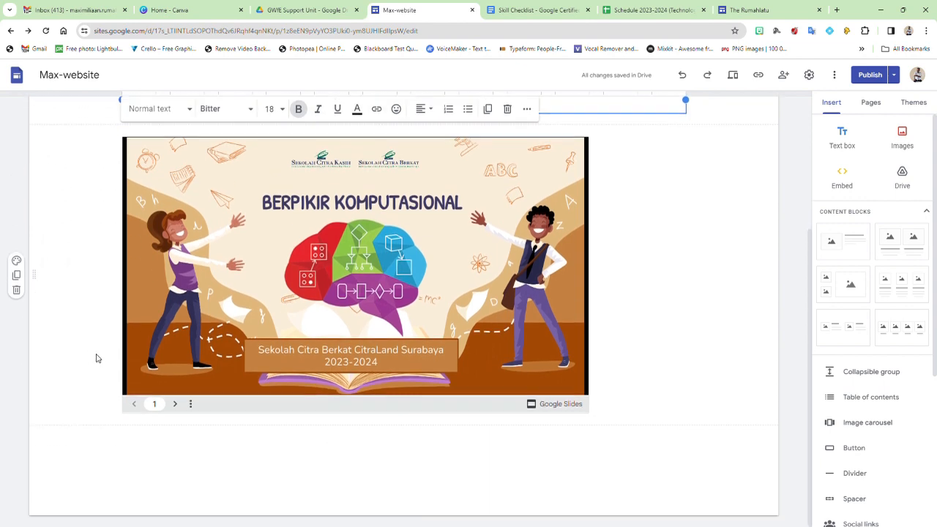
click(17, 275)
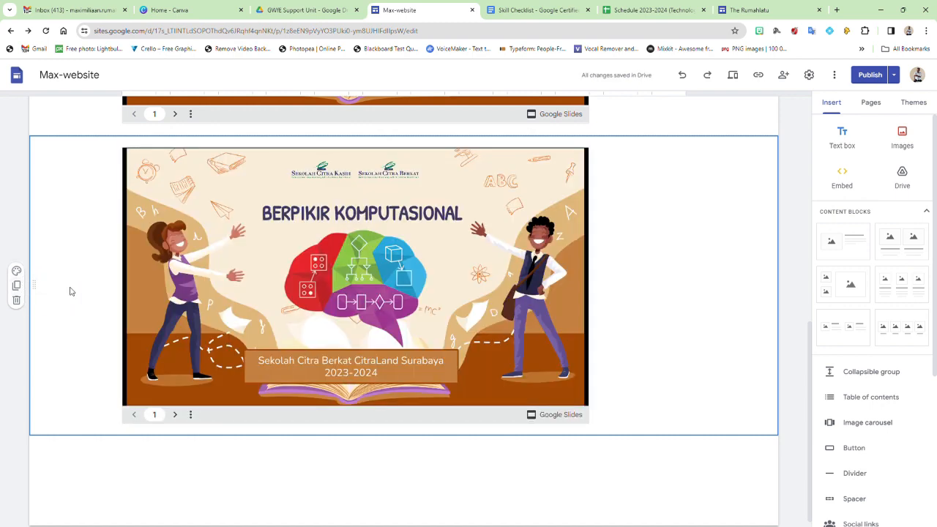
scroll(74, 292, up, 2)
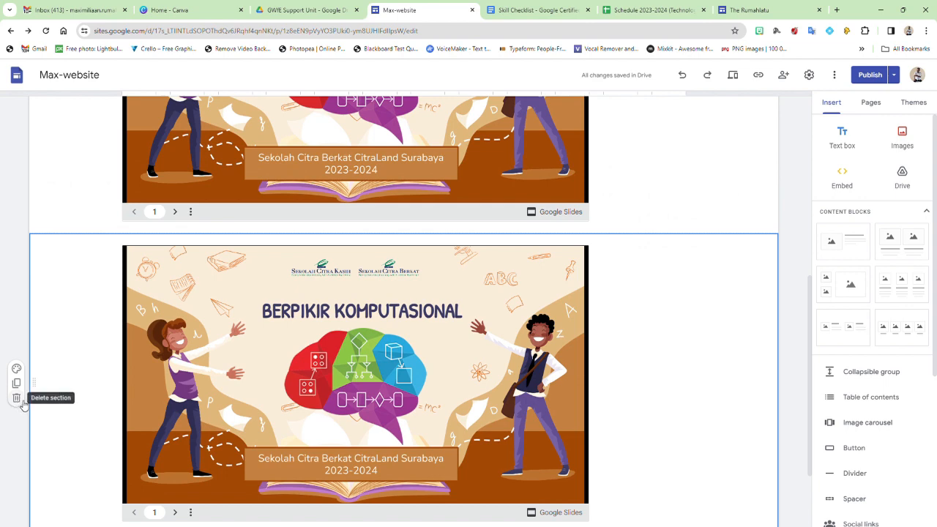
click(22, 402)
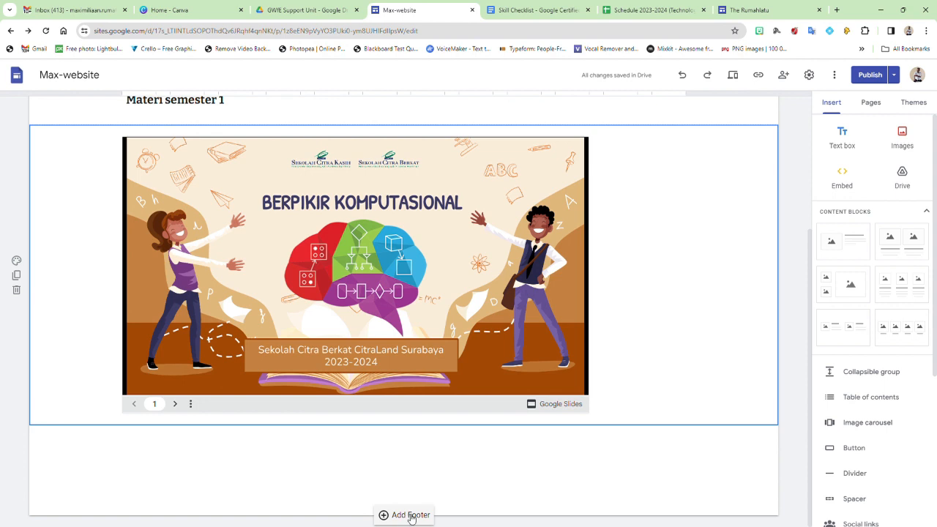
click(410, 516)
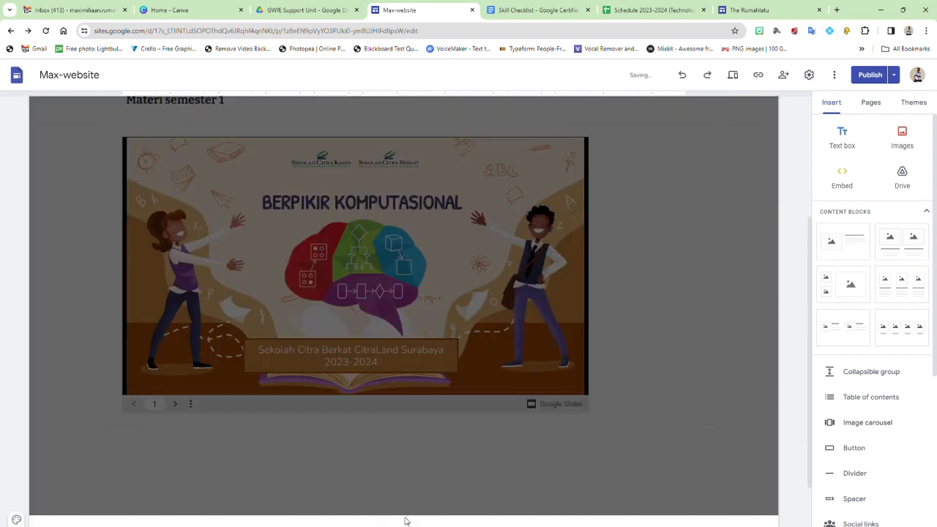
click(421, 449)
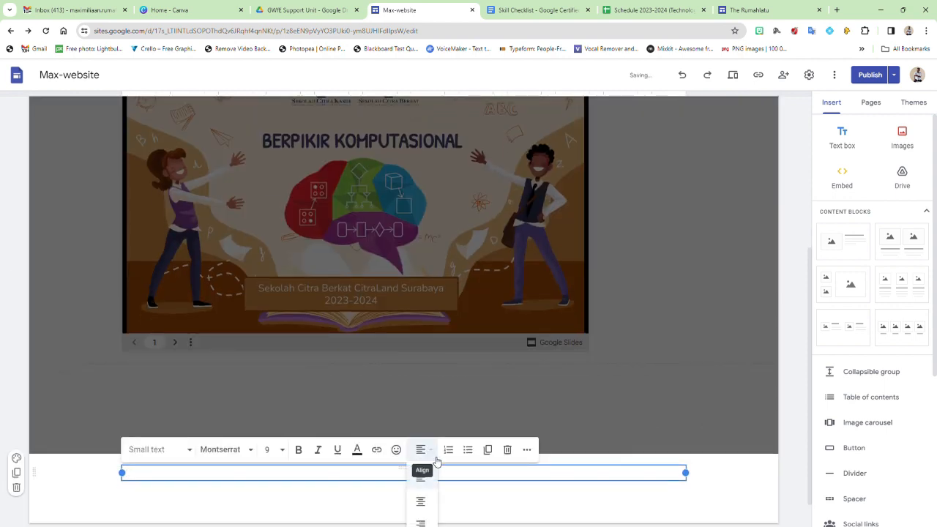
click(421, 502)
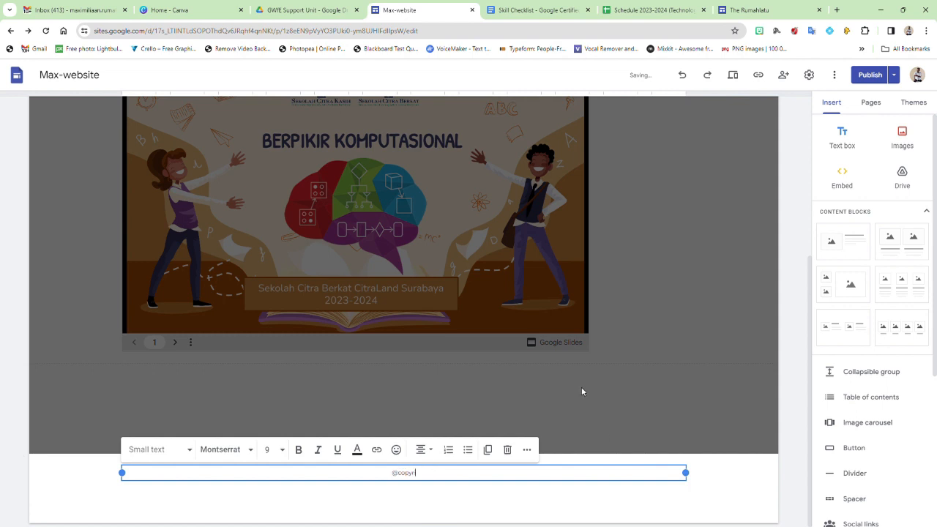
click(781, 421)
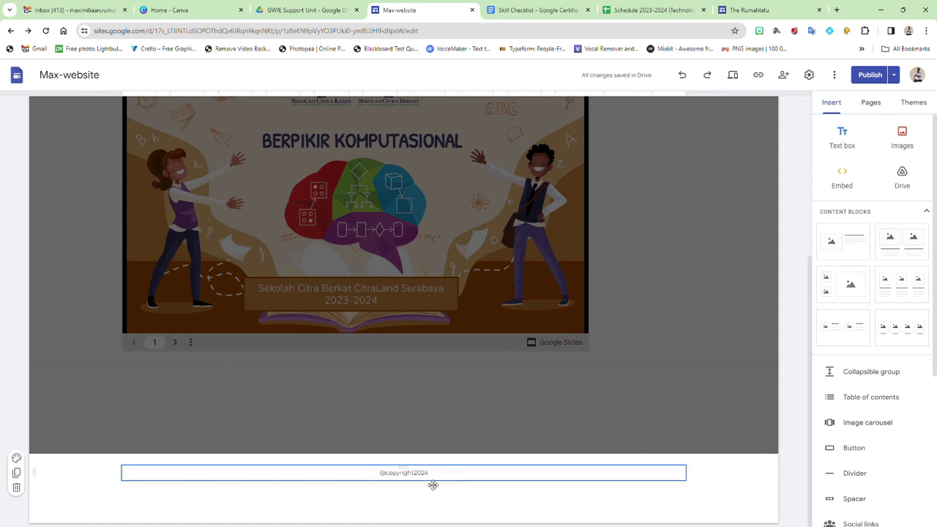
scroll(671, 194, up, 4)
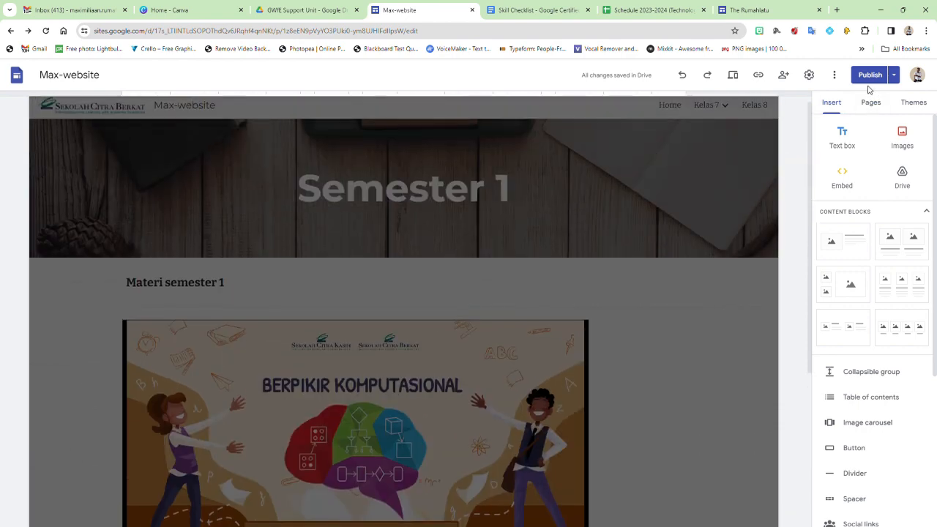
scroll(488, 492, down, 4)
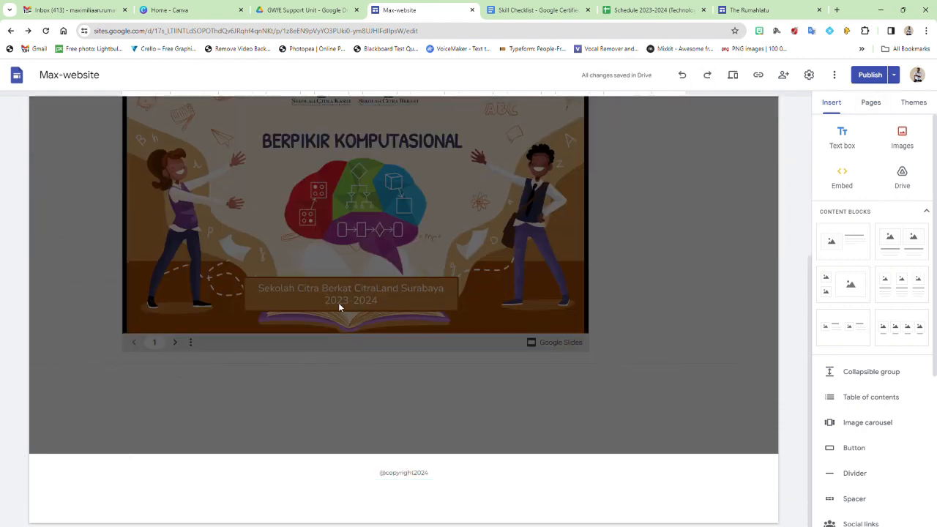
scroll(339, 306, up, 3)
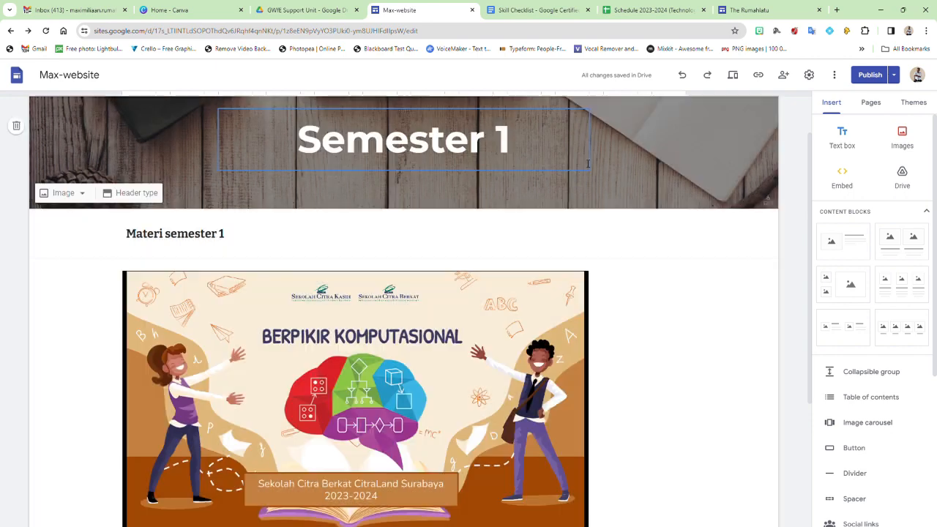
Step: Go to Max-website's Home page and bring up its Navigation settings
scroll(619, 216, up, 2)
click(665, 117)
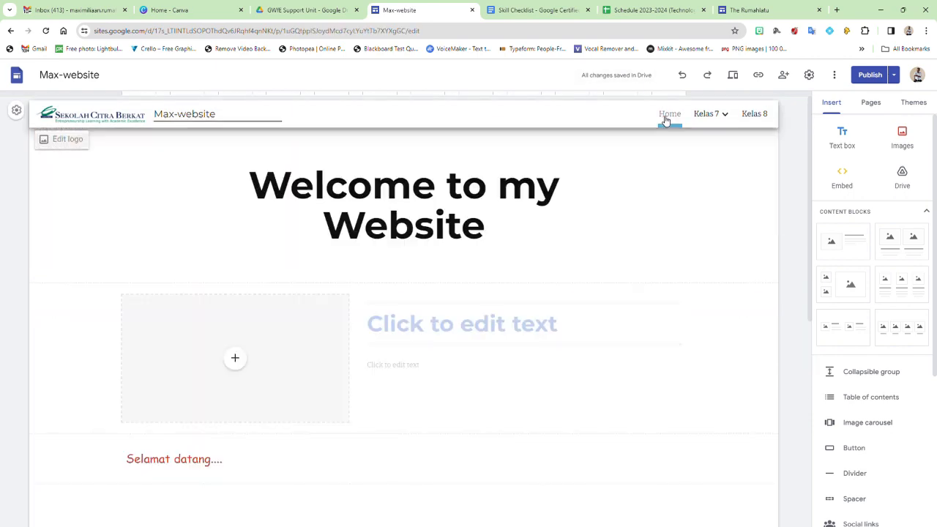
mouse_move(689, 174)
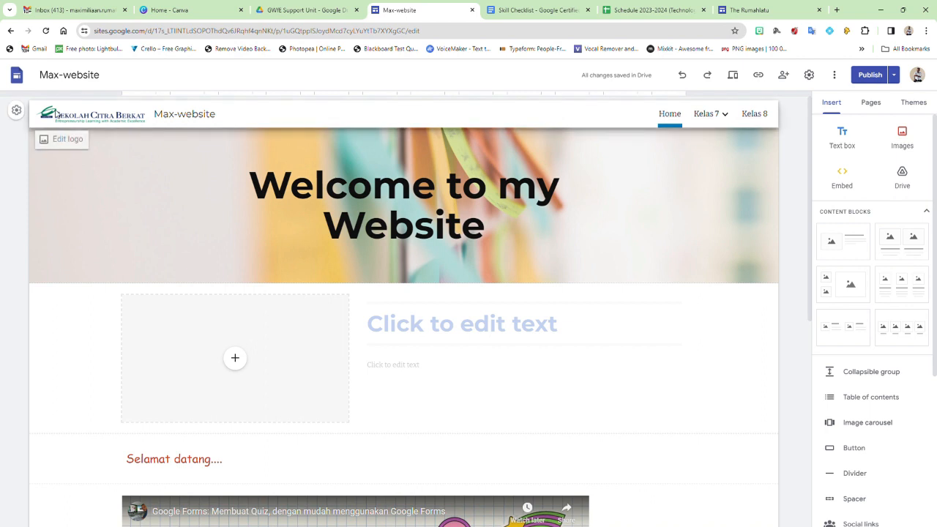
click(16, 111)
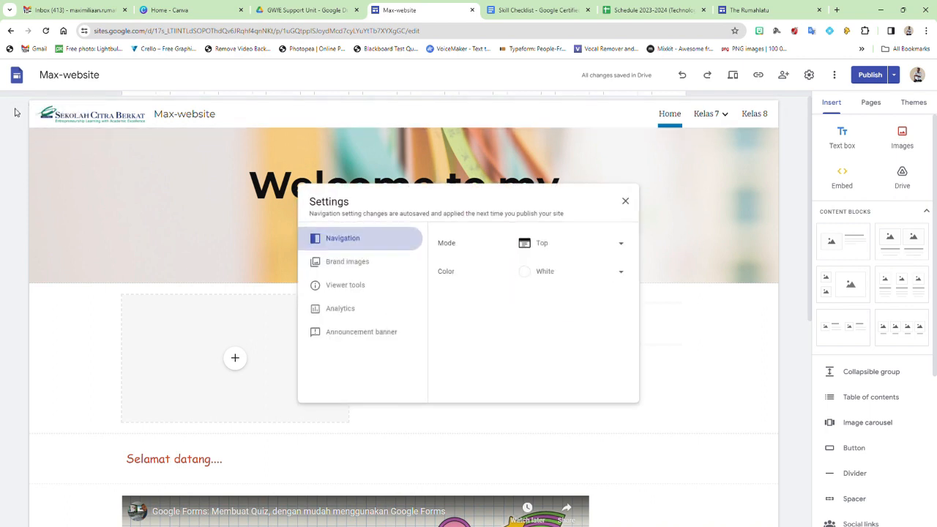
Step: Switch the site navigation mode from Top to Side and close the settings dialog
click(623, 247)
click(566, 267)
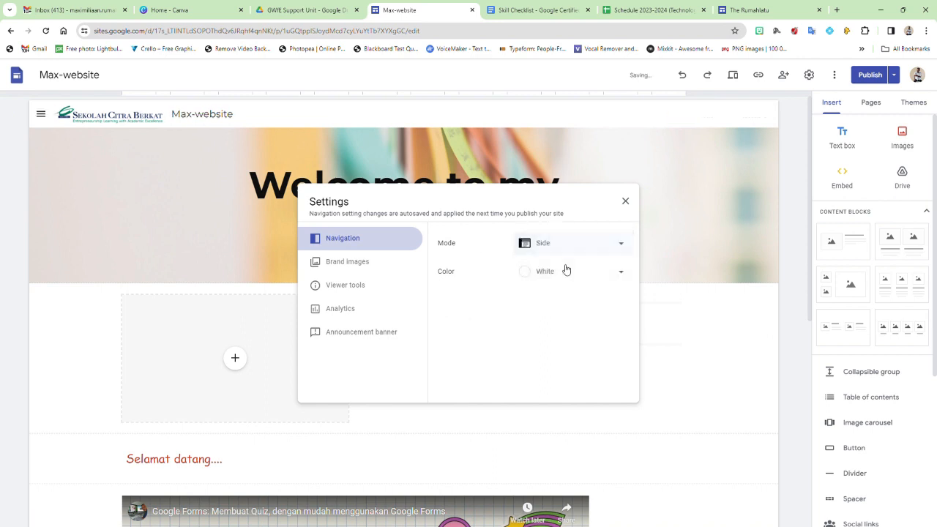
click(559, 249)
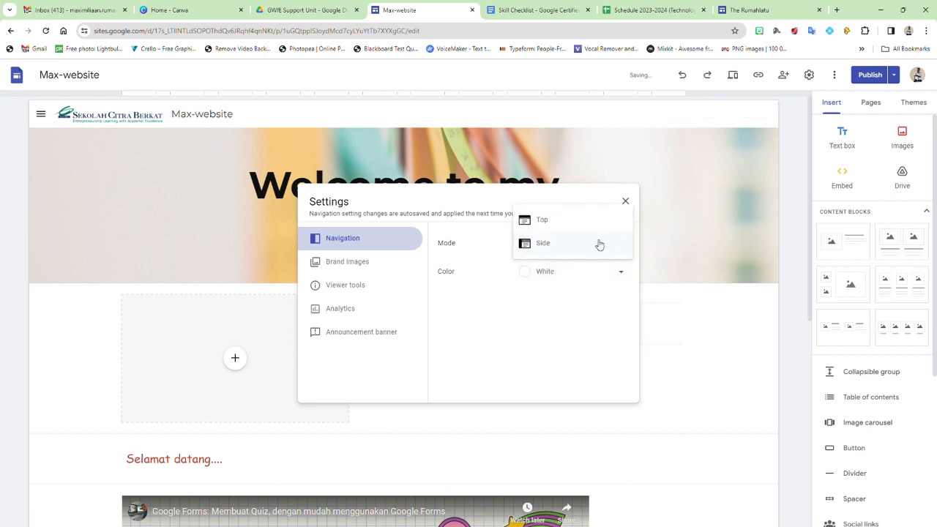
click(549, 247)
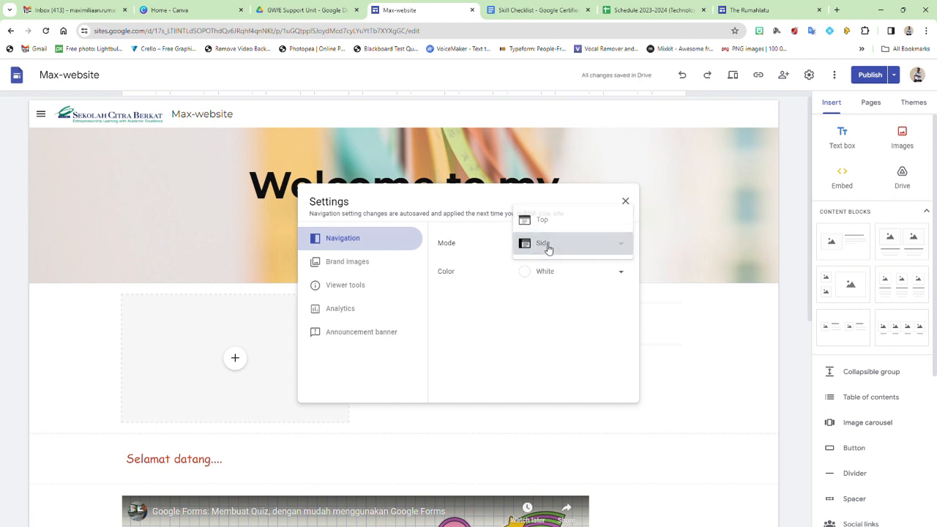
click(626, 202)
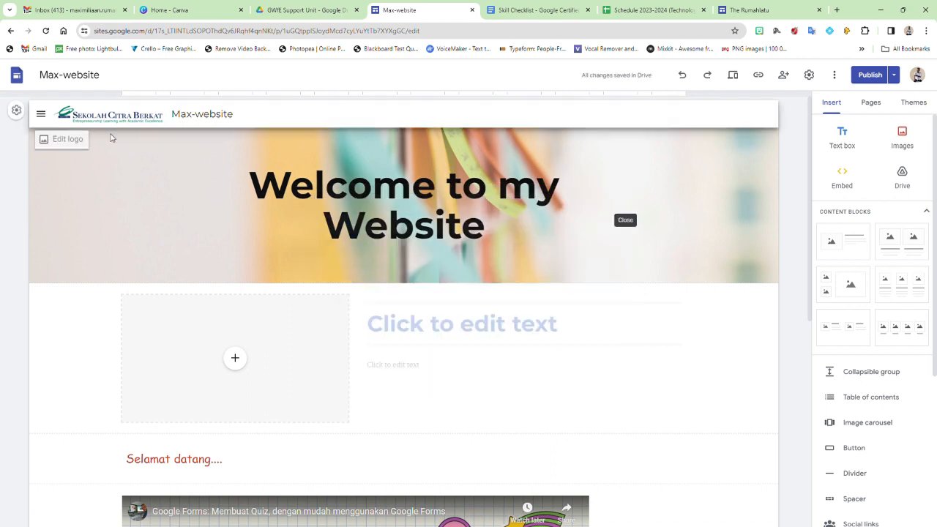
click(41, 114)
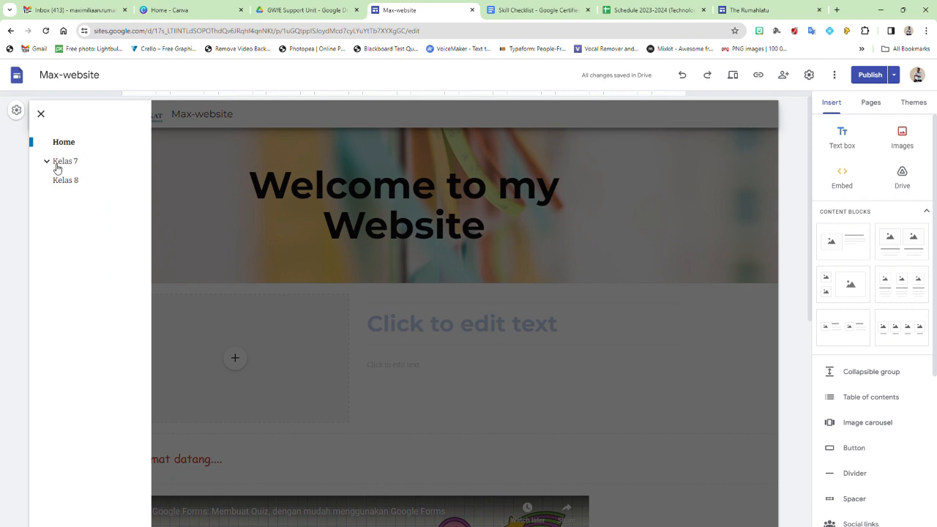
Step: Expand Kelas 7 in the side menu to reveal Semester 1 and Semester 2, then close the menu
click(48, 163)
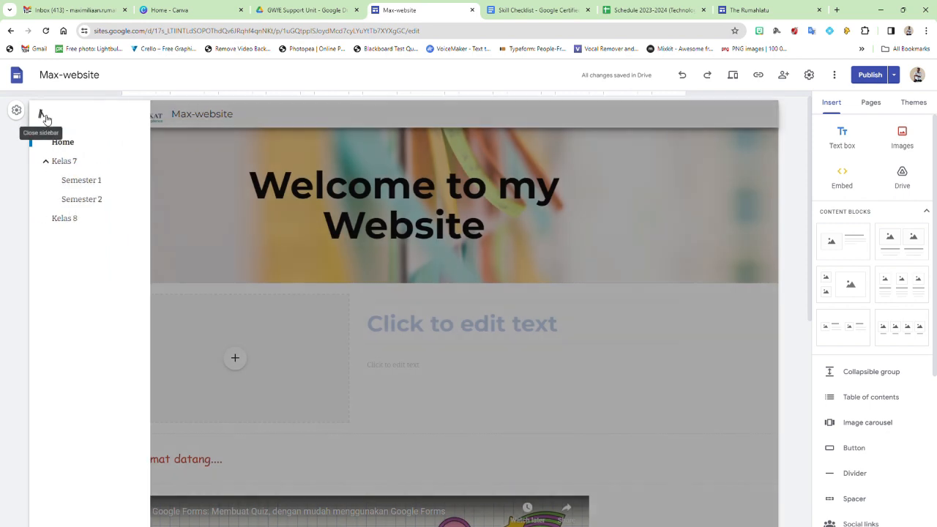
click(41, 113)
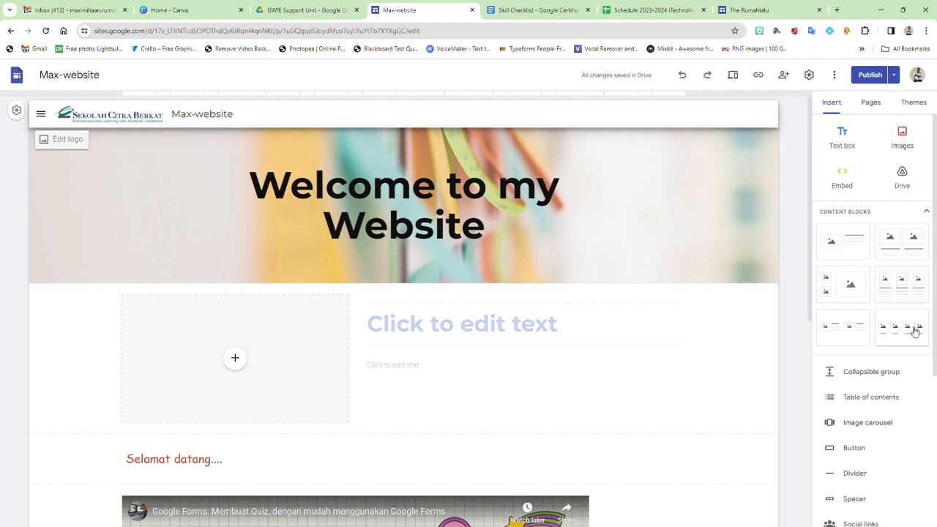
scroll(911, 337, down, 3)
scroll(901, 367, down, 1)
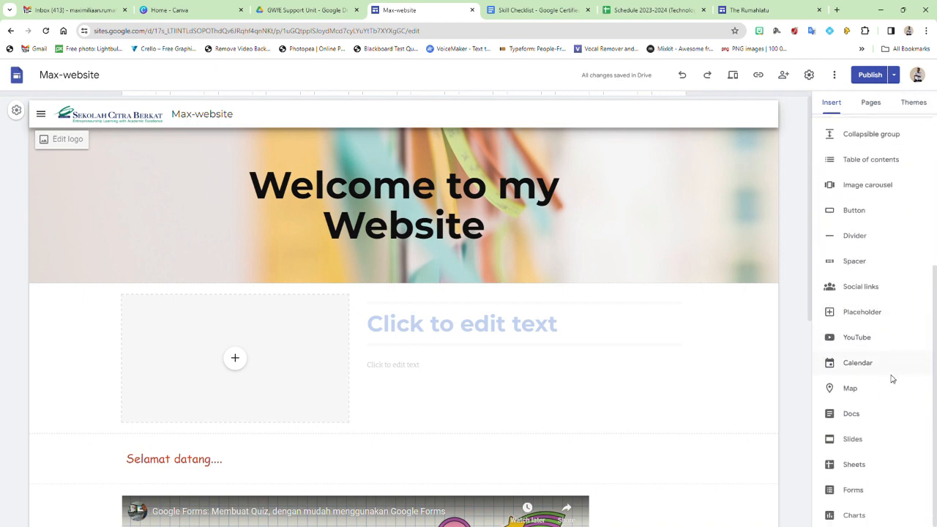